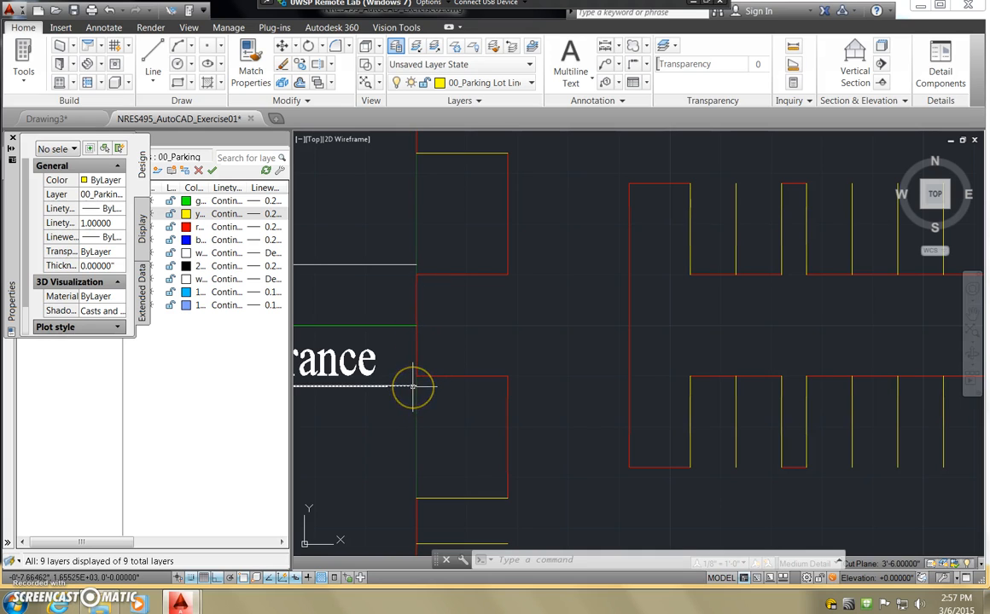
Extend the two white entrance drive lines to the red vertical curb lines beside the entrance.
mouse_move(412, 386)
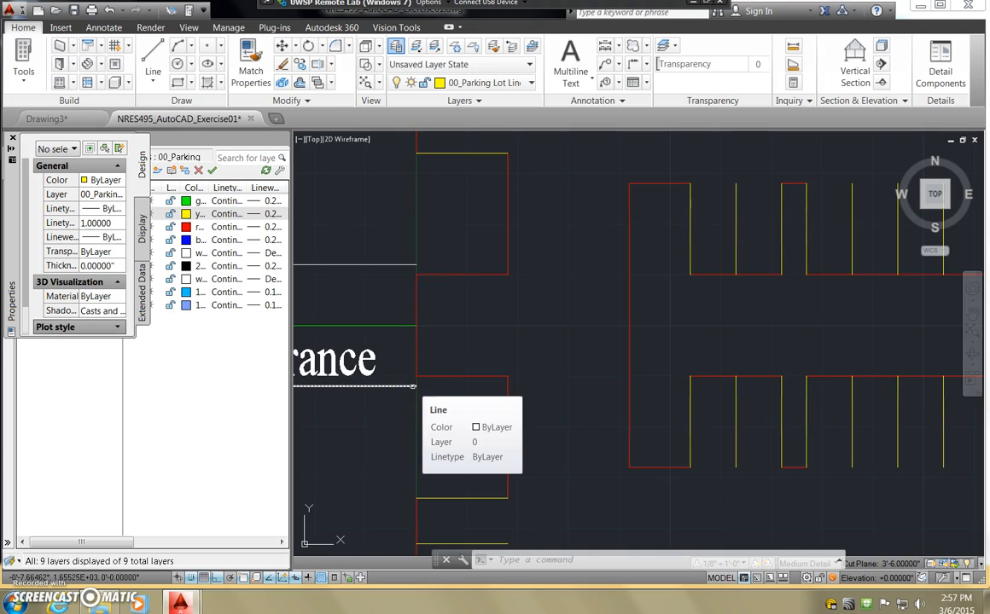
click(436, 382)
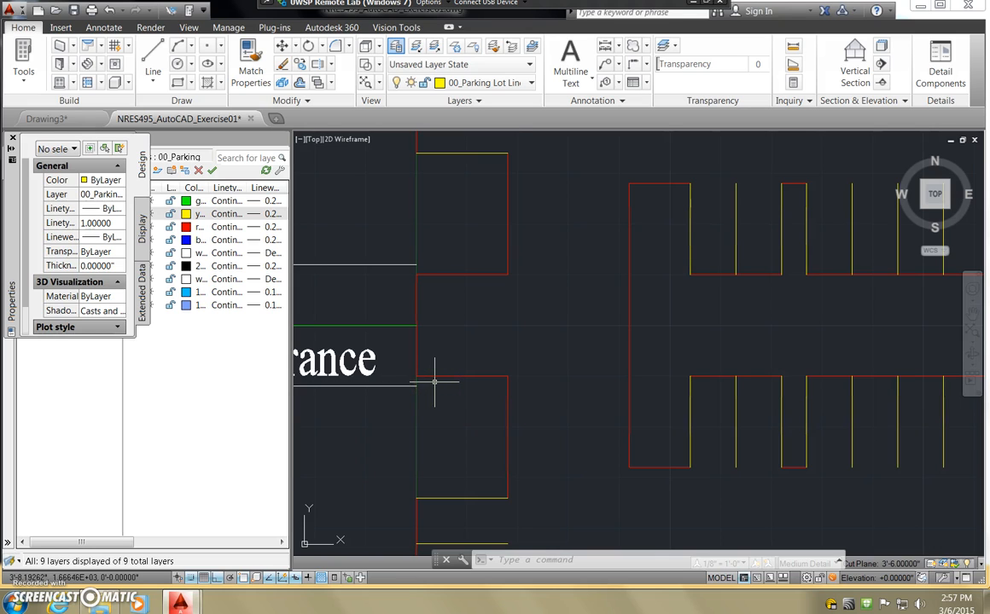
text(EXte)
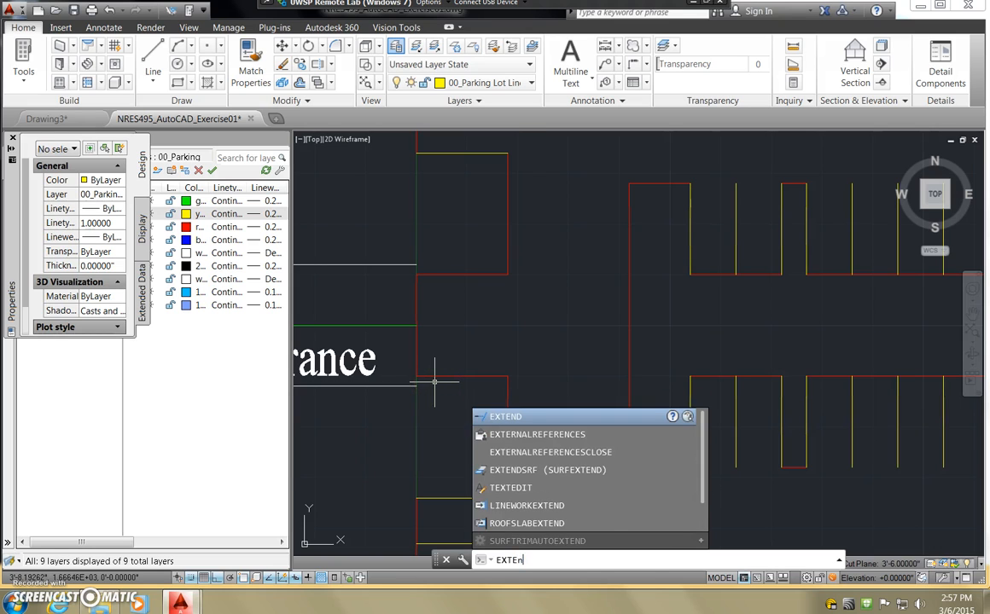
key(Return)
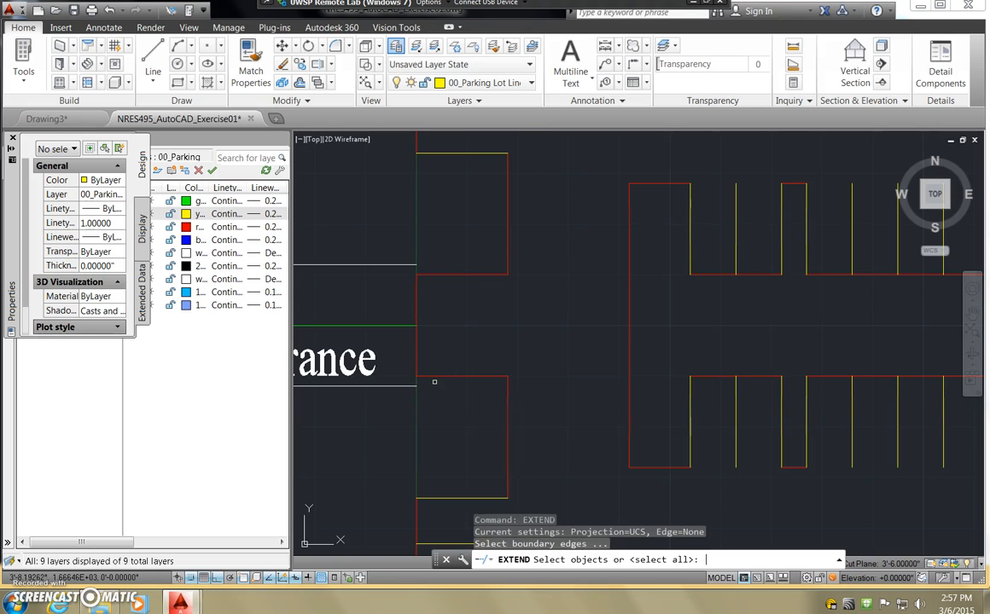
click(508, 254)
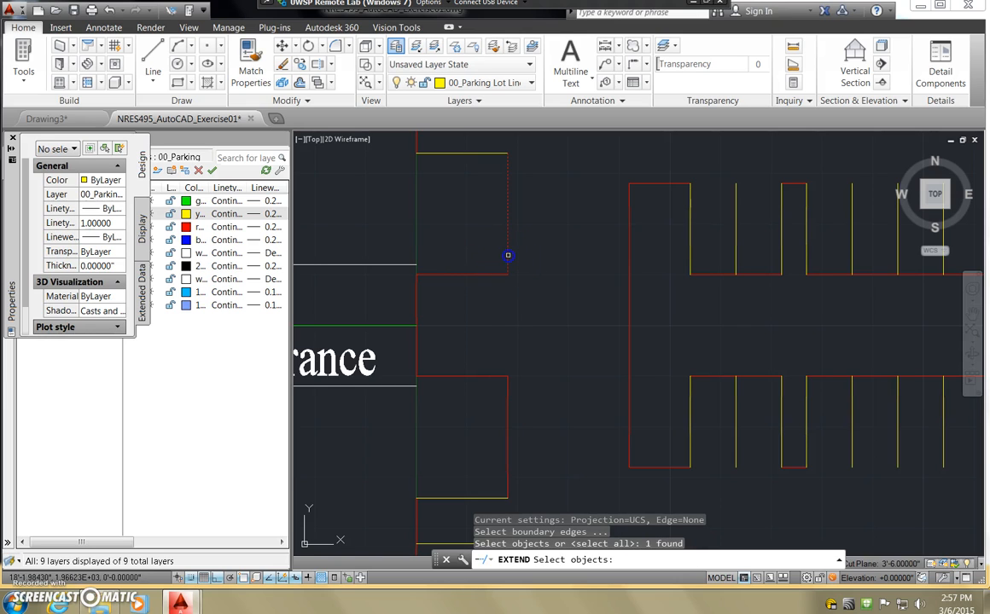
click(506, 390)
key(Return)
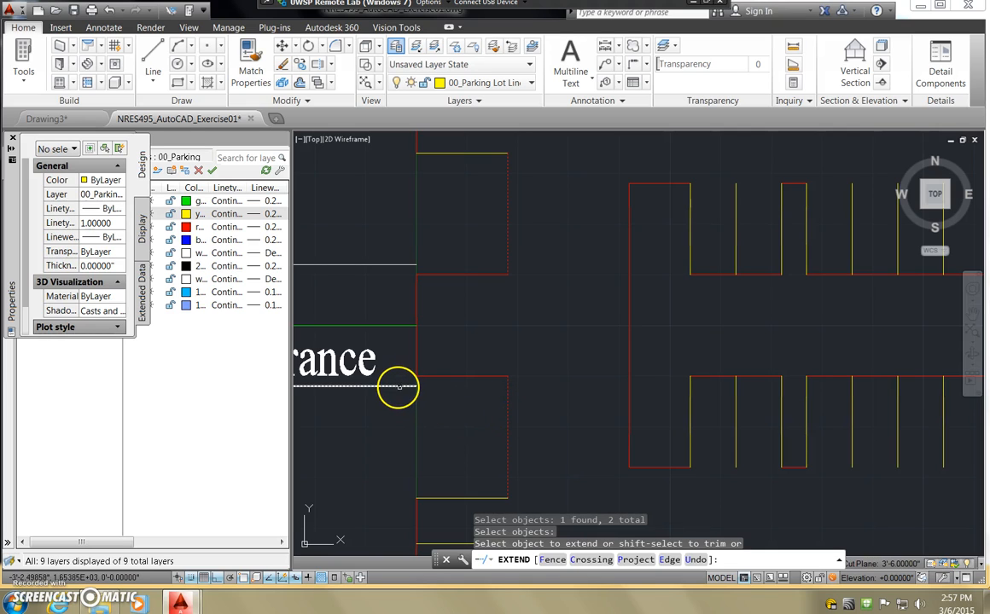
click(399, 386)
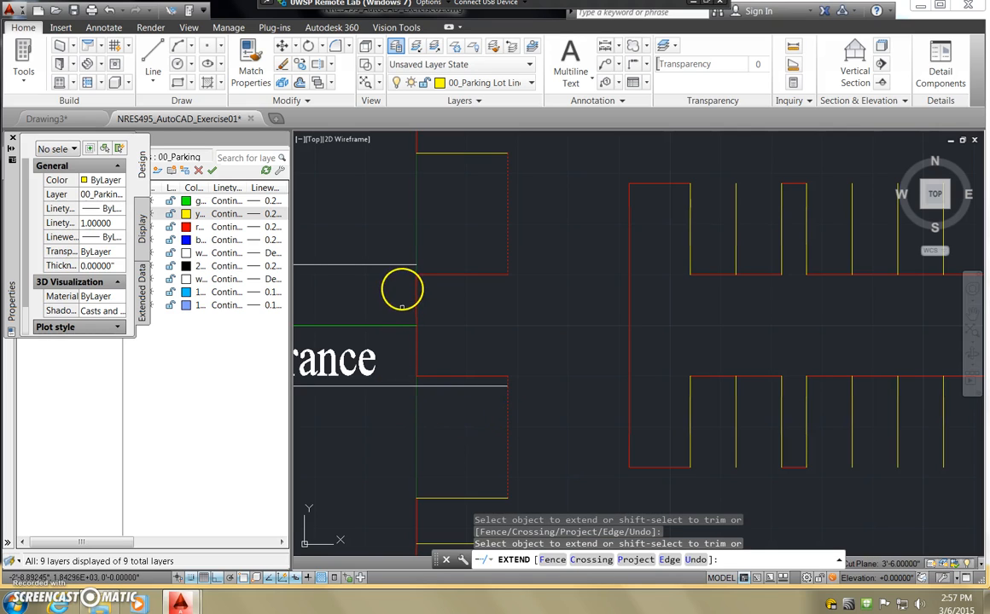
key(Return)
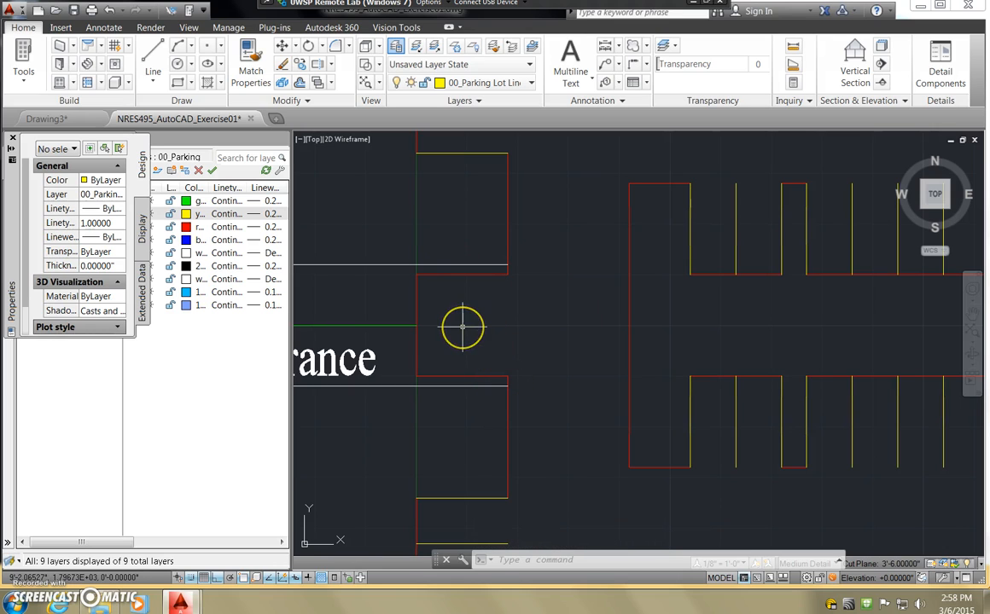
Trim the short ends of the red vertical curbs that project into the entrance between the two white drive lines.
text(tr)
key(Return)
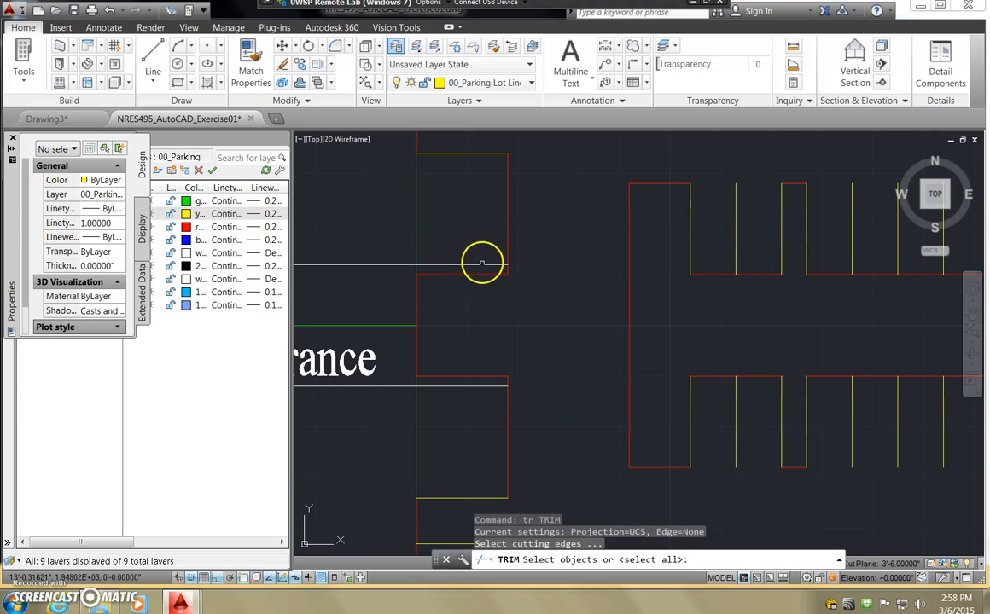
click(481, 262)
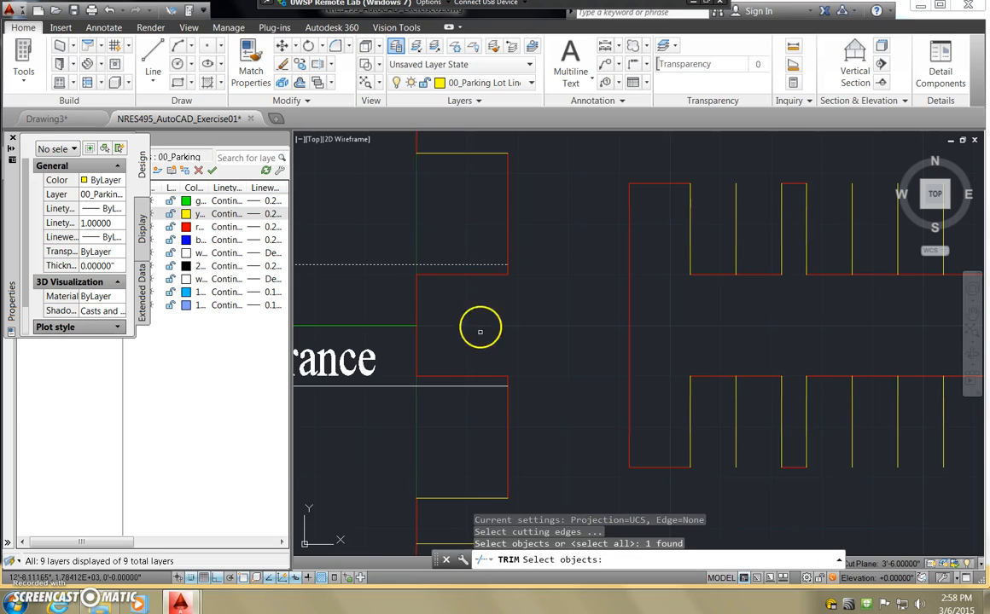
click(485, 387)
key(Return)
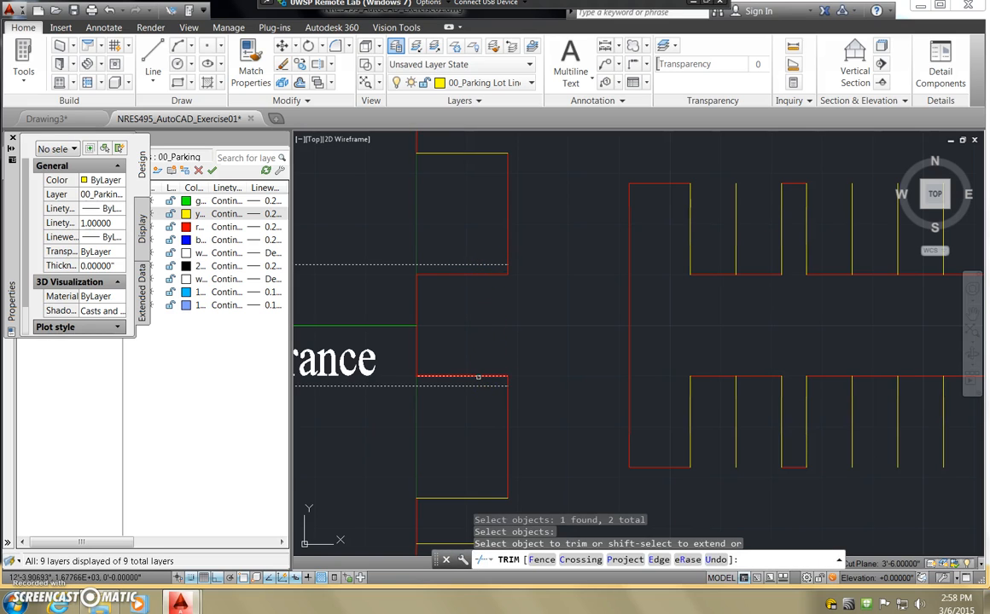
click(510, 376)
click(509, 380)
click(508, 271)
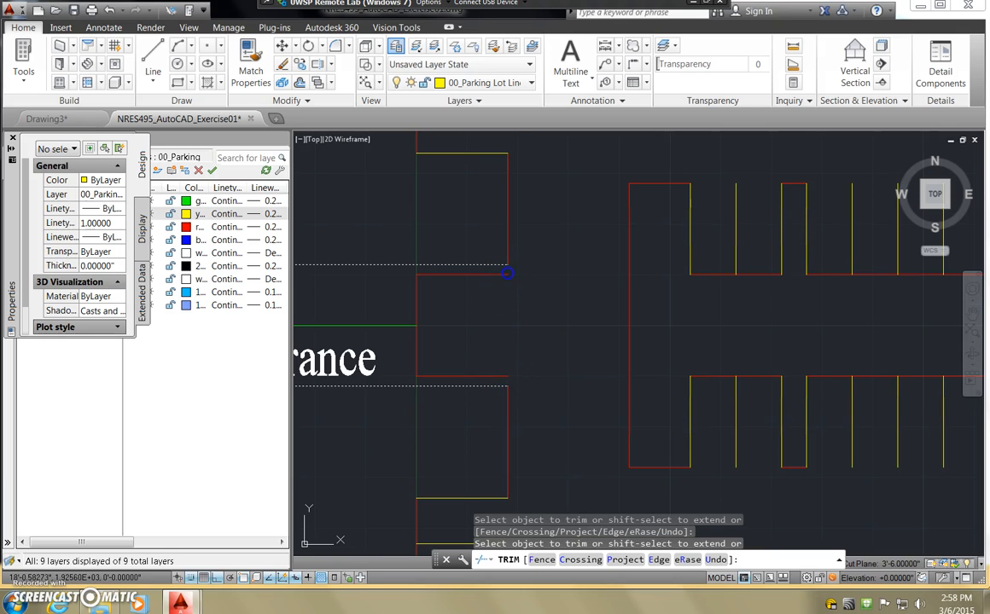
key(Return)
Erase the three leftover red lines, two horizontal and one vertical, that close off the entrance opening.
text(e)
key(Return)
click(507, 382)
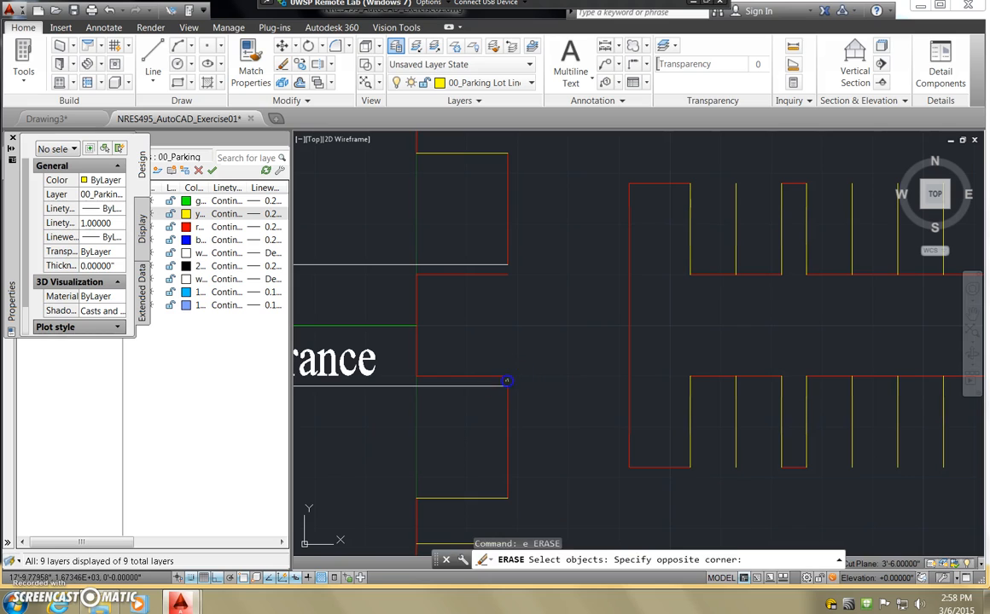
click(480, 368)
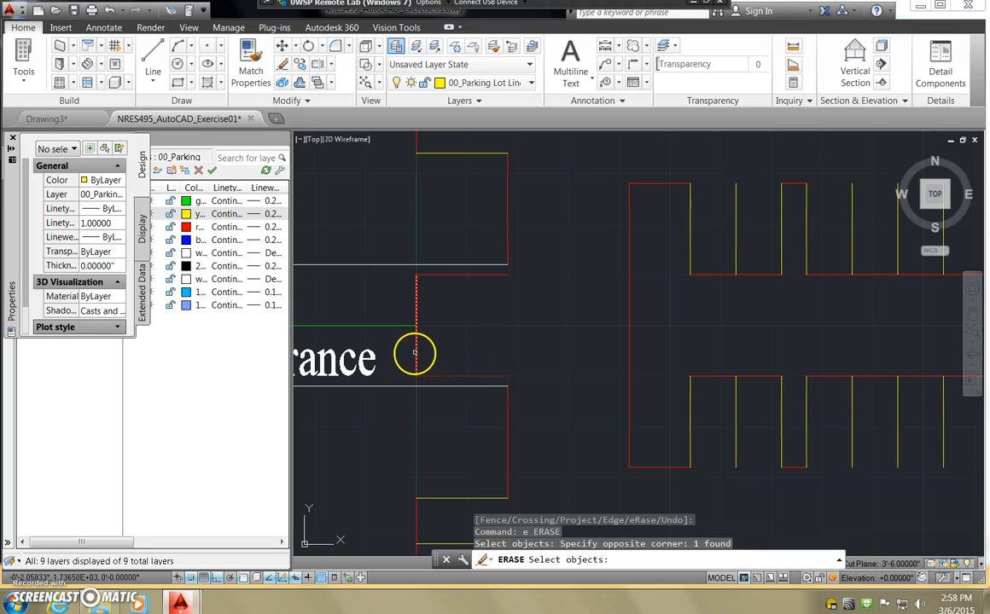
click(416, 348)
click(436, 271)
click(395, 248)
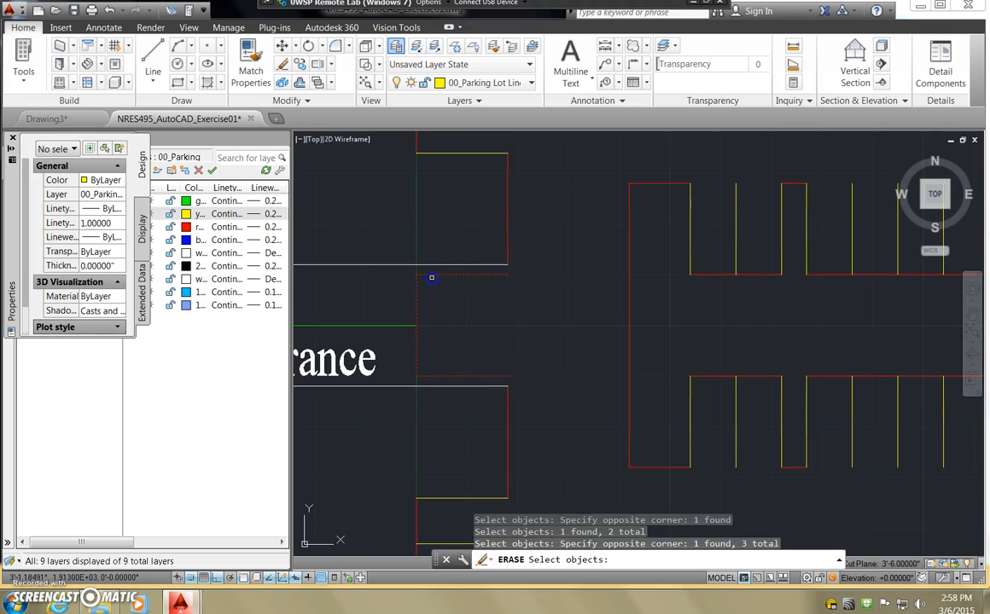
key(Return)
key(Escape)
key(Escape)
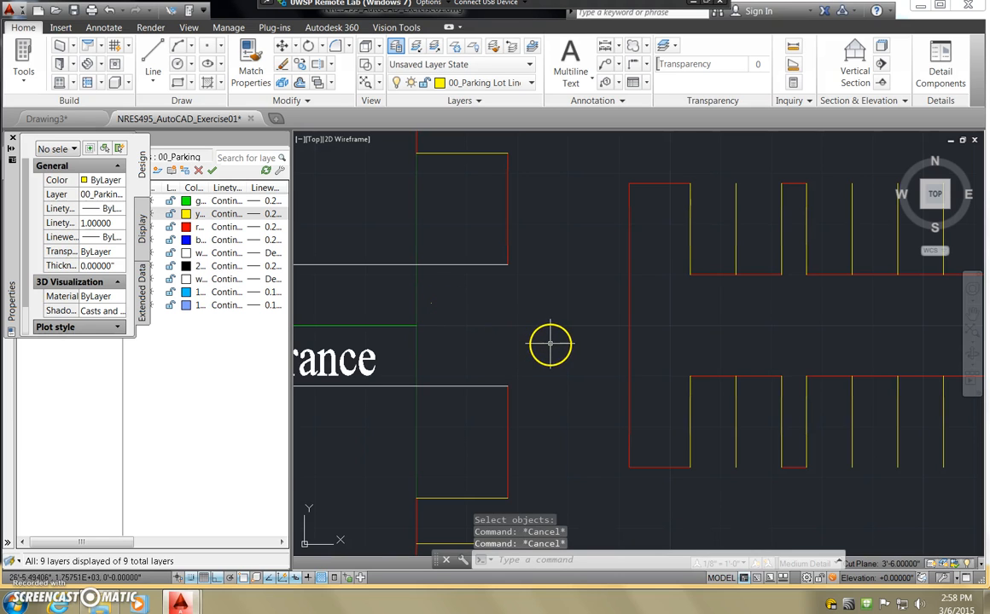
scroll(551, 345, down, 5)
middle_drag(802, 400, 703, 380)
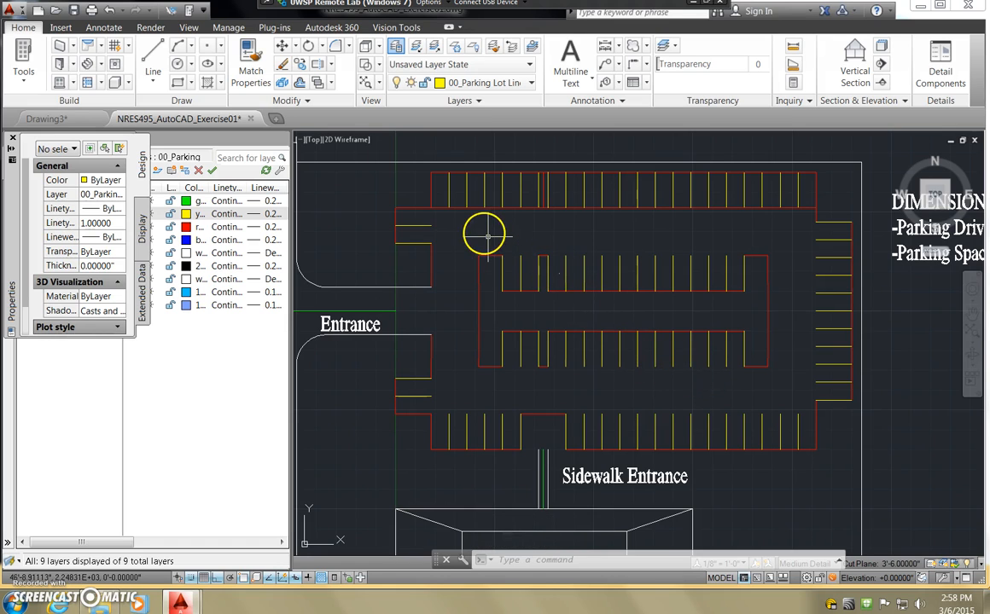
text(e)
key(Return)
key(Escape)
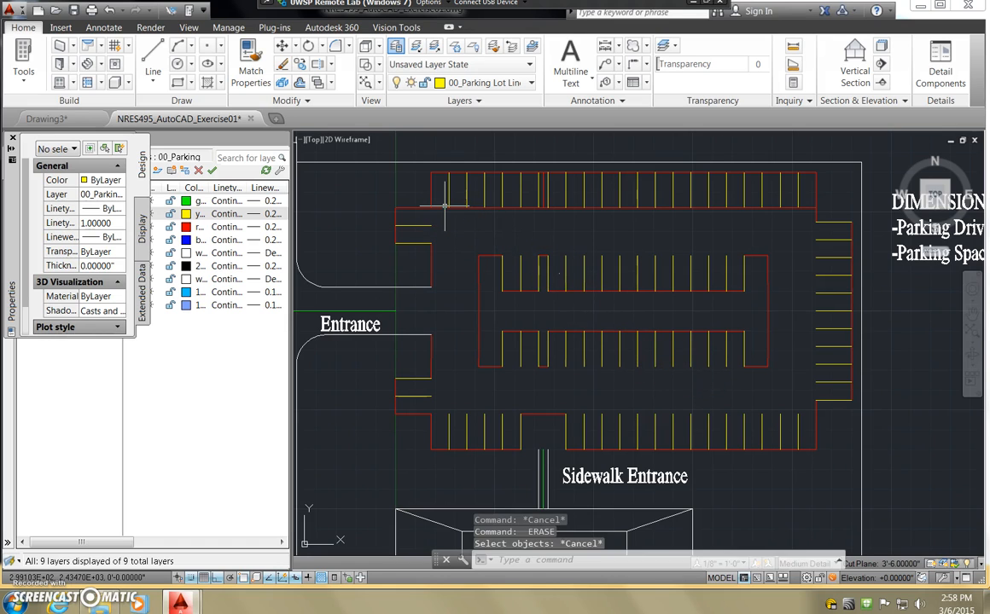
Trim the red line across the open ends of the upper row's stalls, from the row's west end to the narrow island.
text(tr)
key(Return)
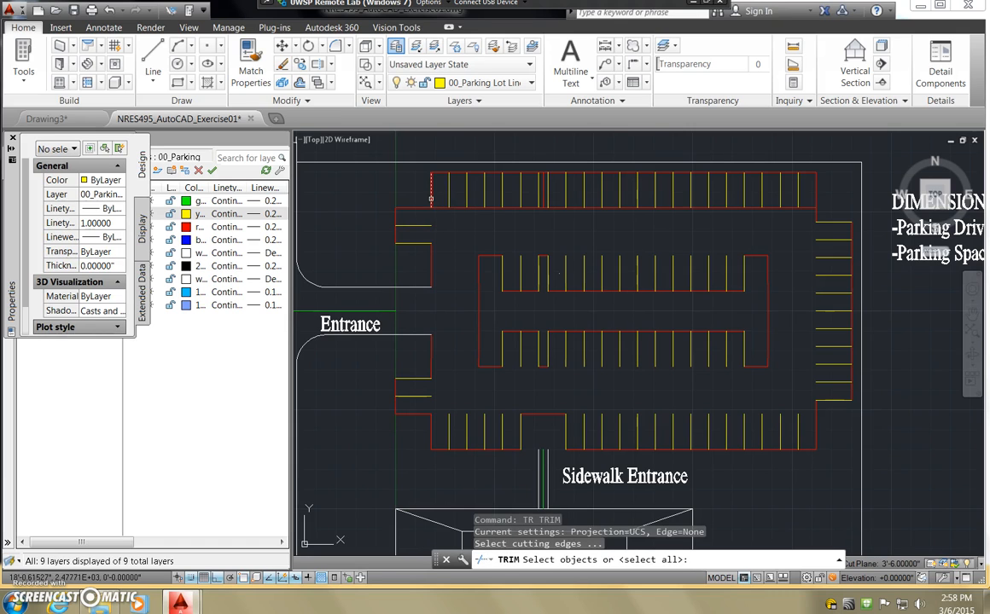
click(431, 197)
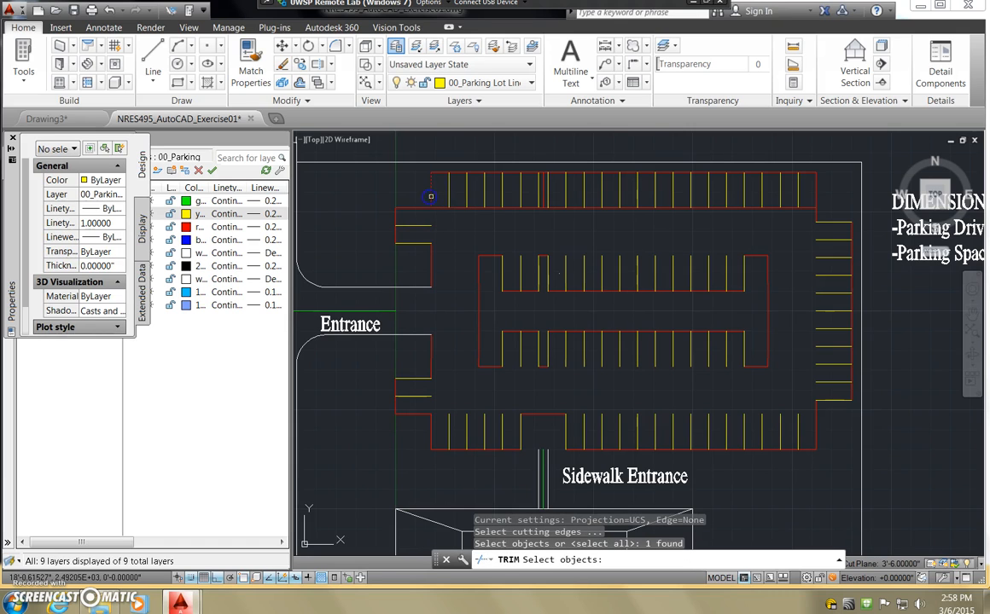
click(537, 198)
key(Return)
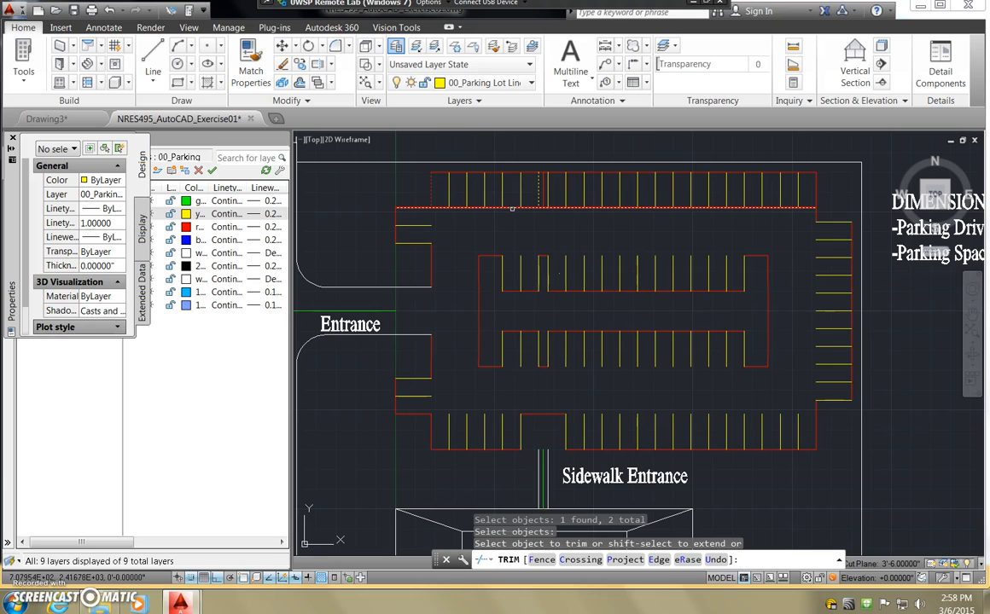
click(509, 210)
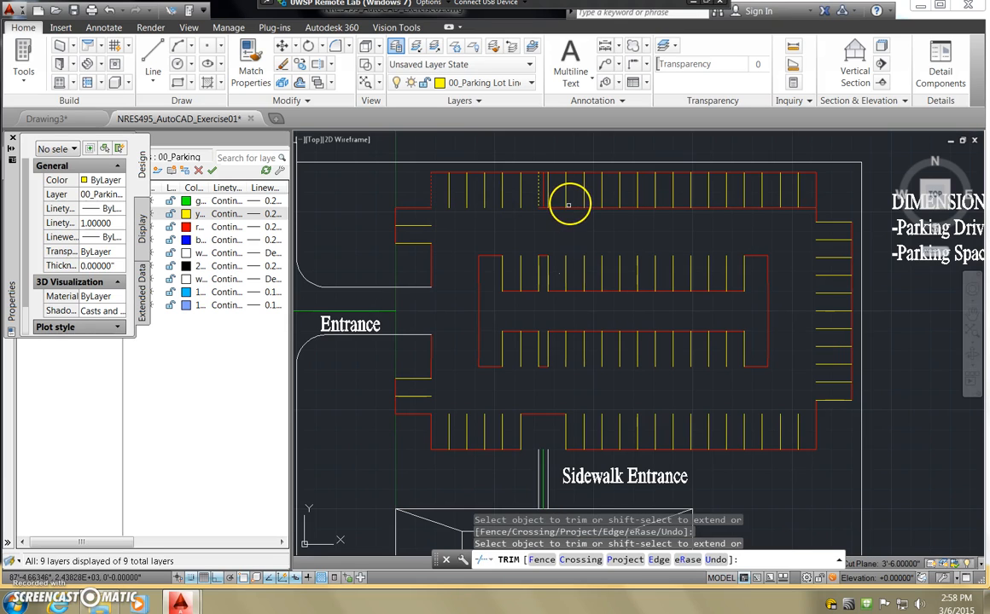
key(Return)
Trim the red outer boundary line between the two yellow sides of the narrow island in the upper row.
key(Return)
click(548, 197)
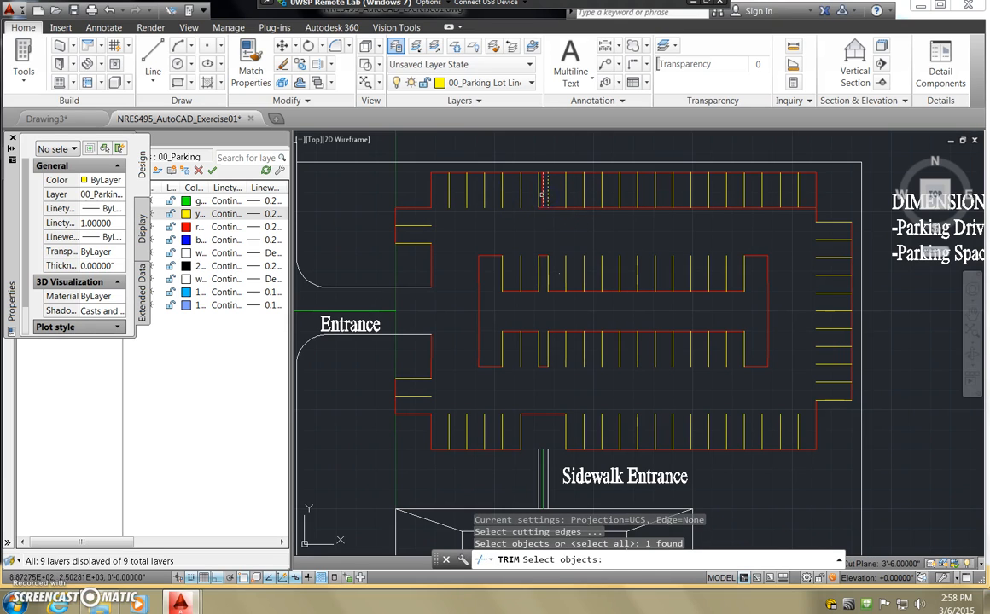
click(539, 193)
scroll(547, 162, up, 4)
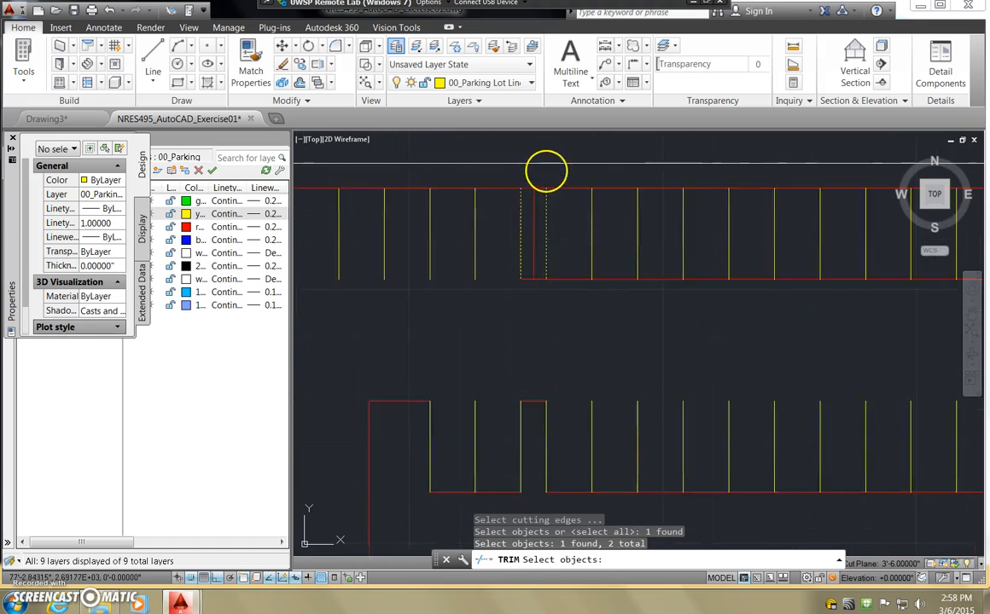
key(Return)
click(530, 202)
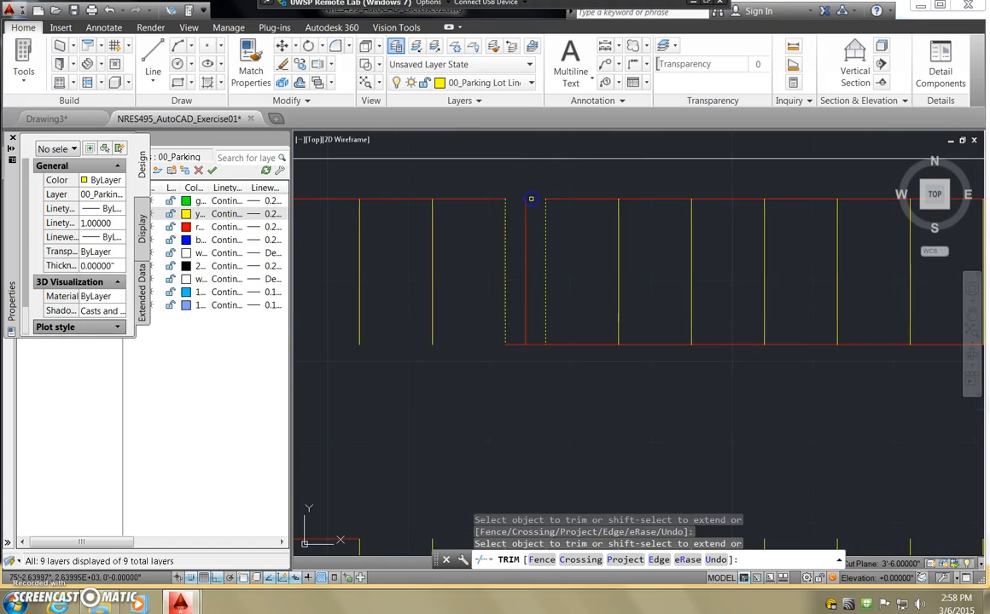
scroll(536, 205, down, 2)
scroll(538, 214, down, 2)
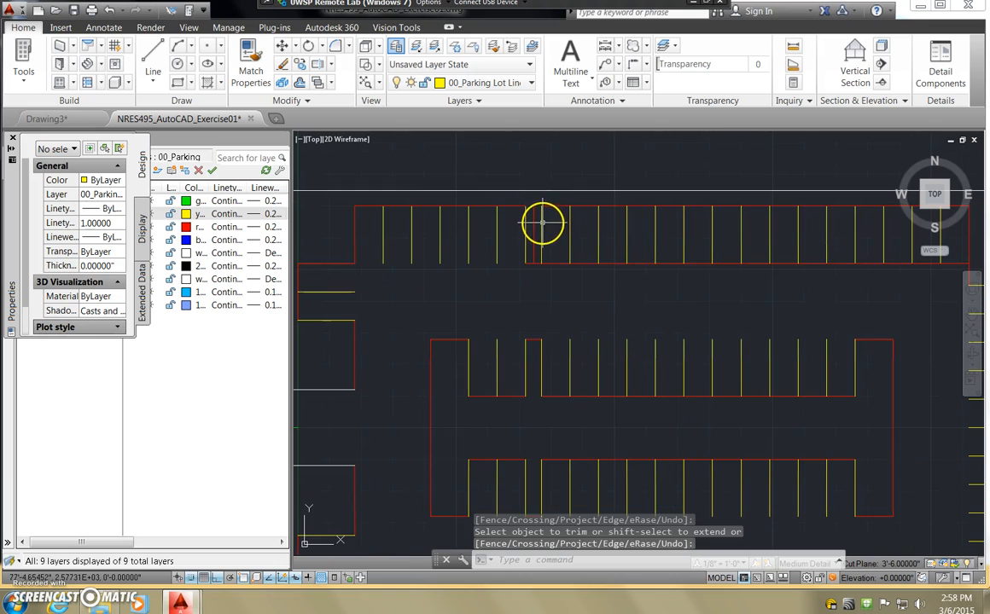
key(Escape)
Erase the red vertical line in the middle of the upper row's narrow island.
text(e)
key(Return)
click(536, 223)
key(Return)
Trim the red line across the open ends of the upper row's stalls, from the narrow island to the east boundary.
text(tr)
key(Return)
click(542, 249)
middle_drag(797, 298, 701, 295)
click(863, 247)
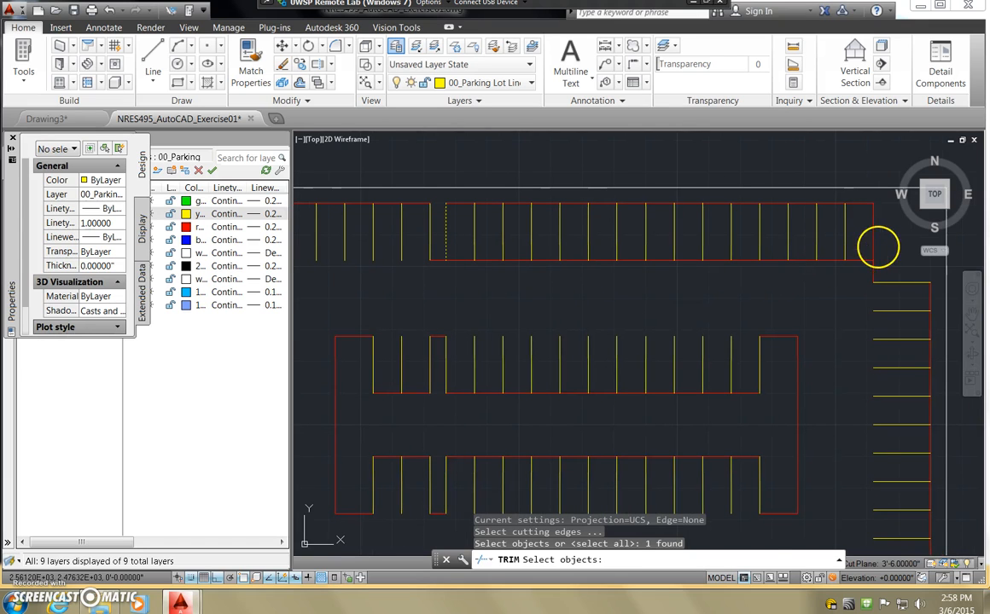
click(878, 243)
key(Return)
click(860, 260)
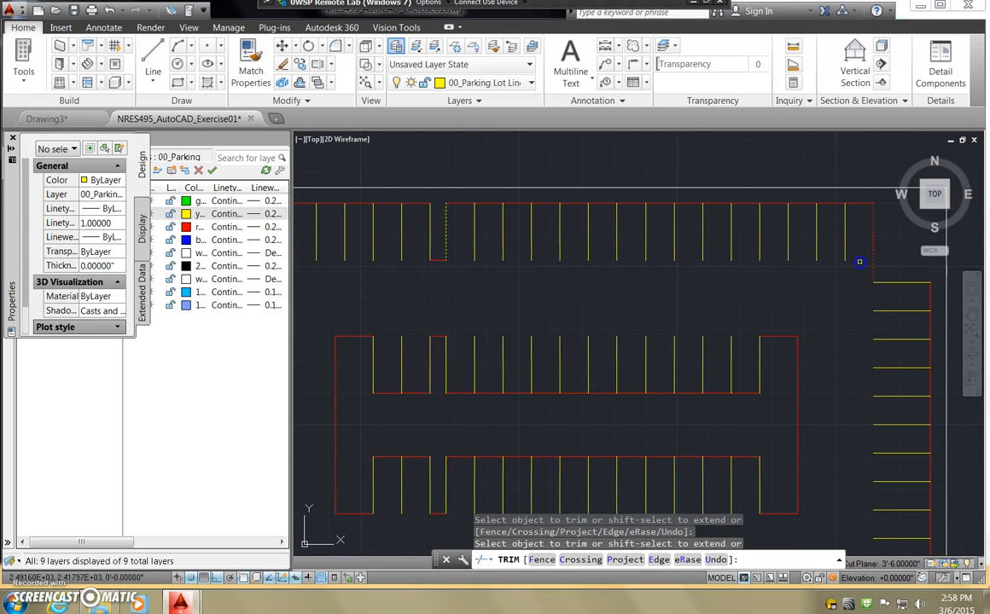
key(Escape)
key(Escape)
Fillet the corner where the entrance's south edge meets the red curb line with a 10' radius.
scroll(799, 326, down, 3)
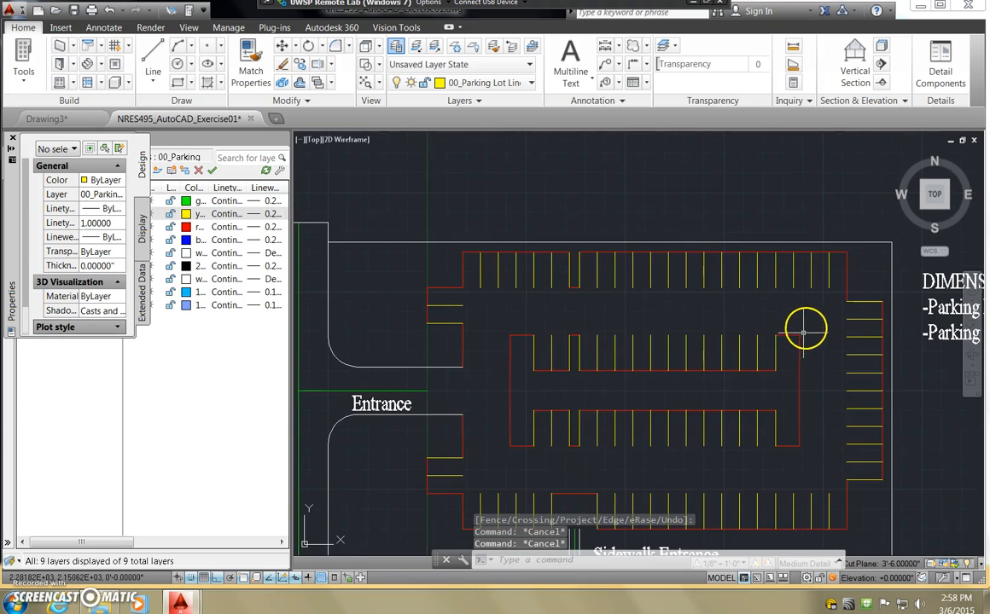
middle_drag(811, 495, 829, 396)
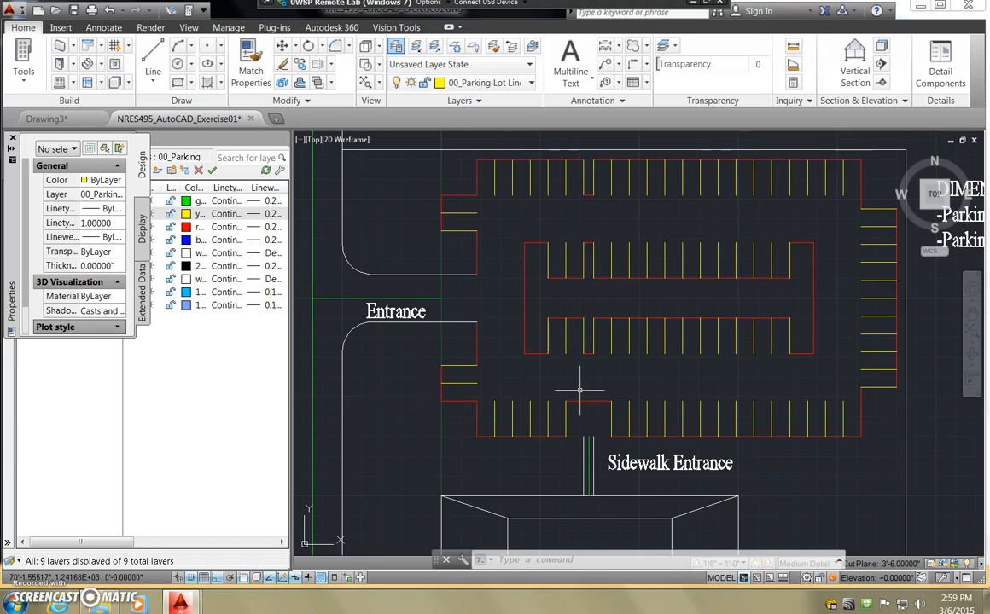
text(fill)
key(Return)
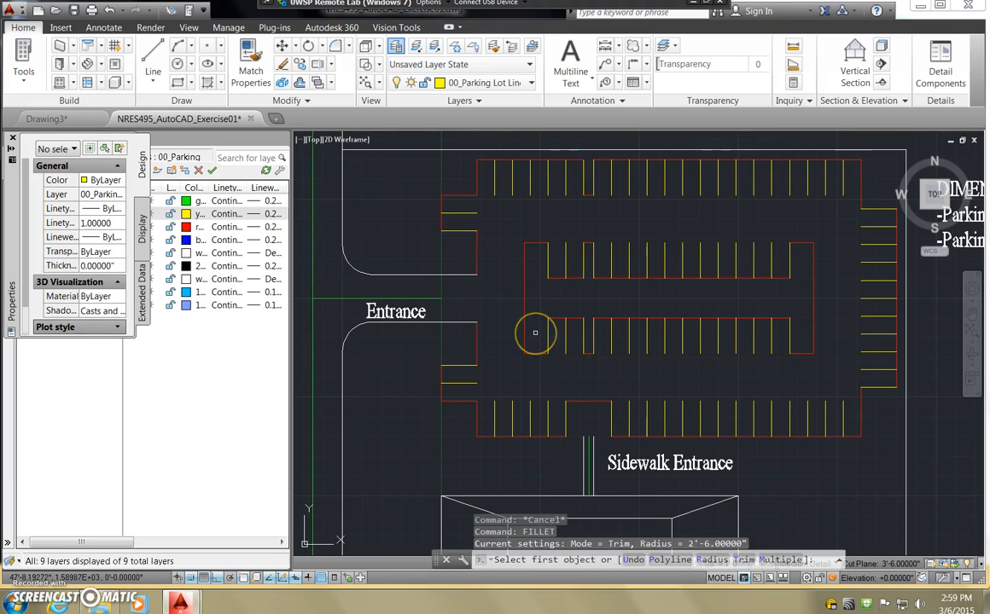
text(r)
key(Return)
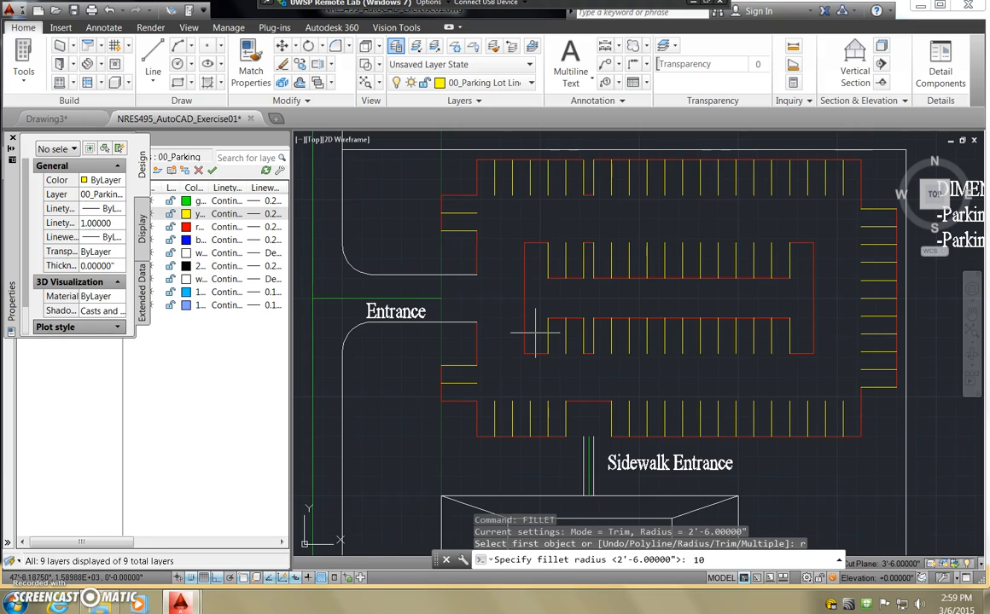
key(Return)
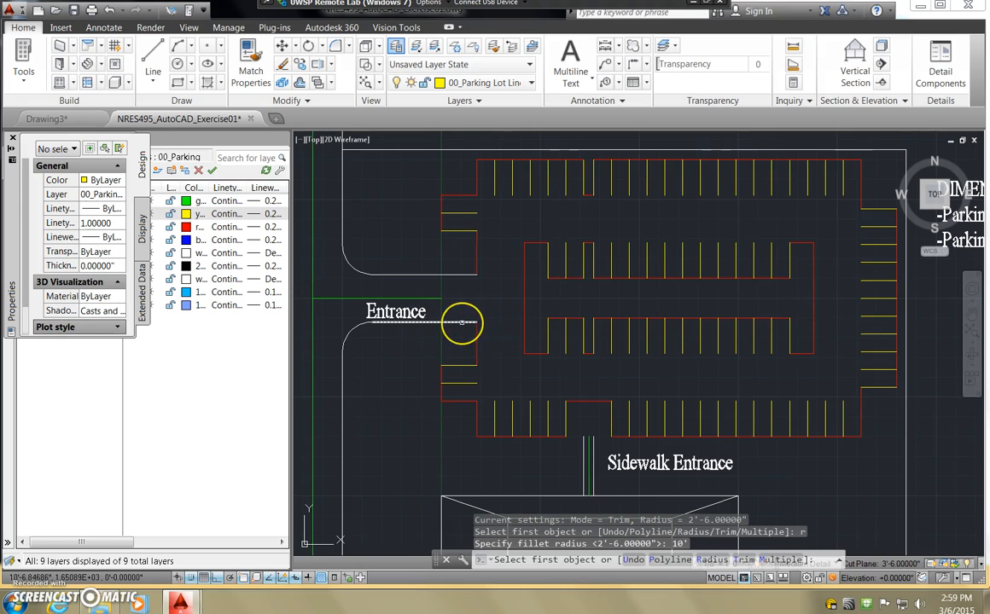
scroll(461, 323, up, 4)
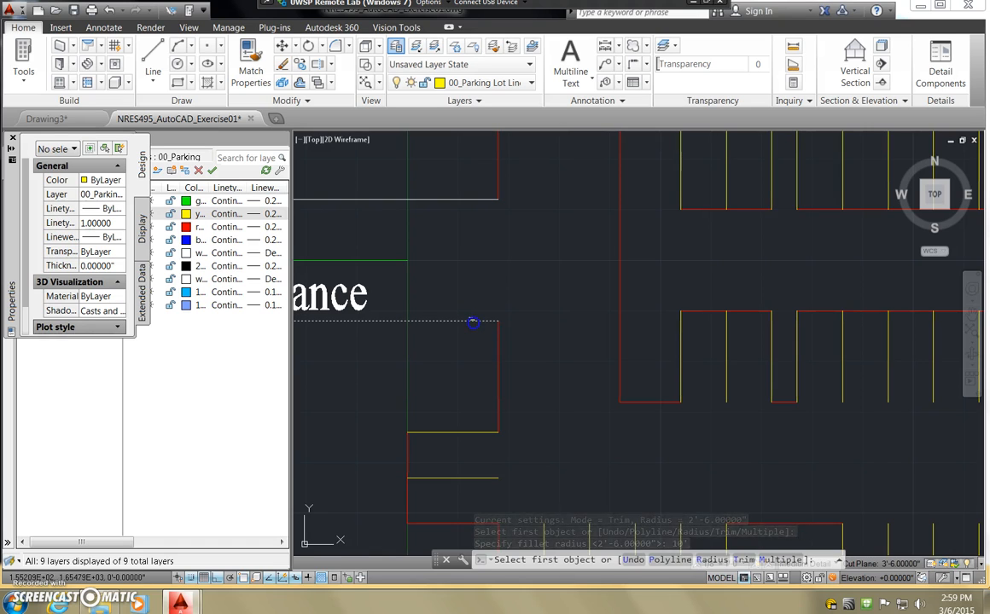
click(471, 321)
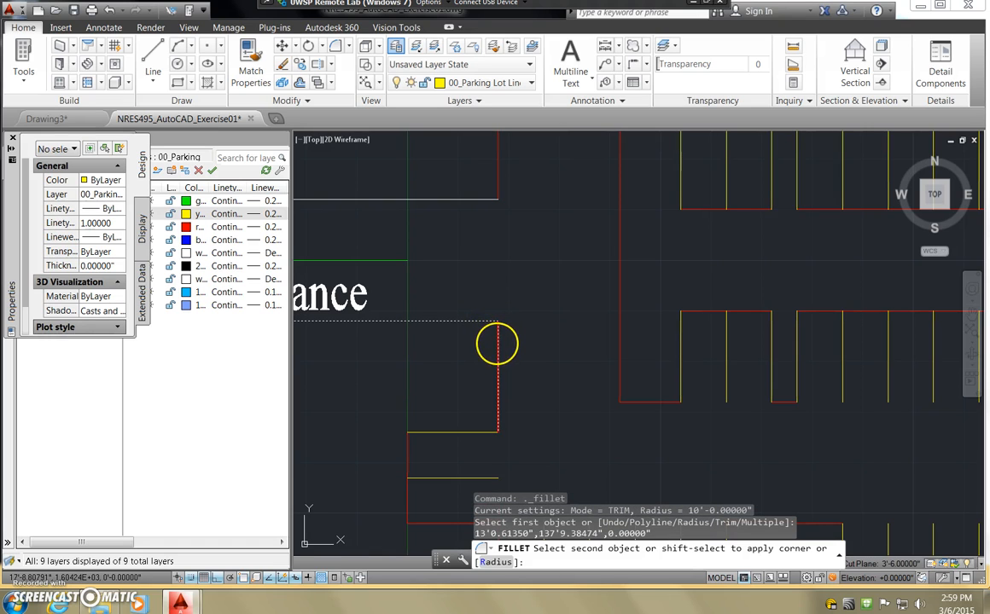
click(497, 345)
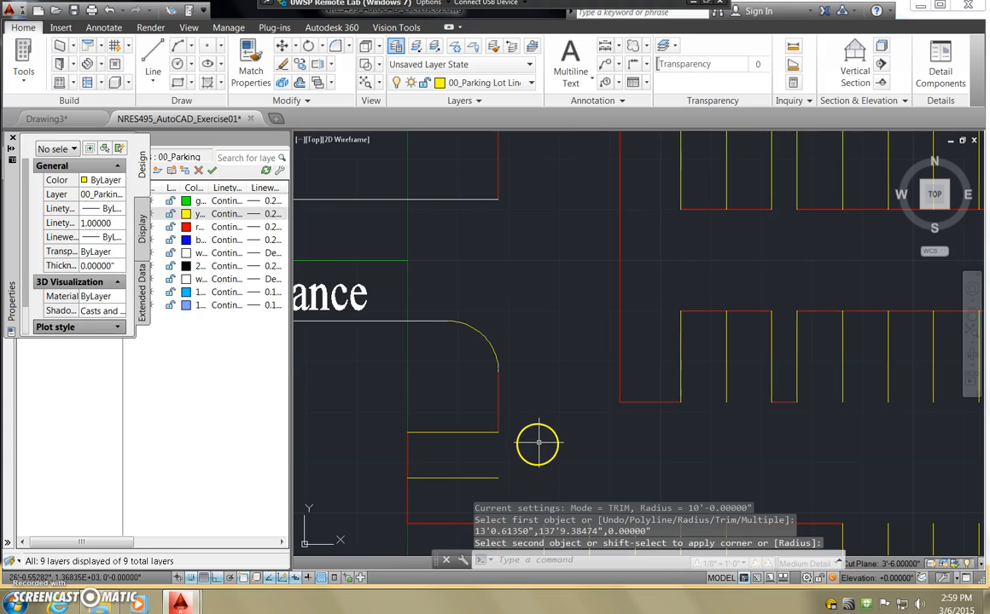
Fillet the corner where the entrance's north edge meets the red curb line with the same 10' radius.
key(Return)
click(473, 201)
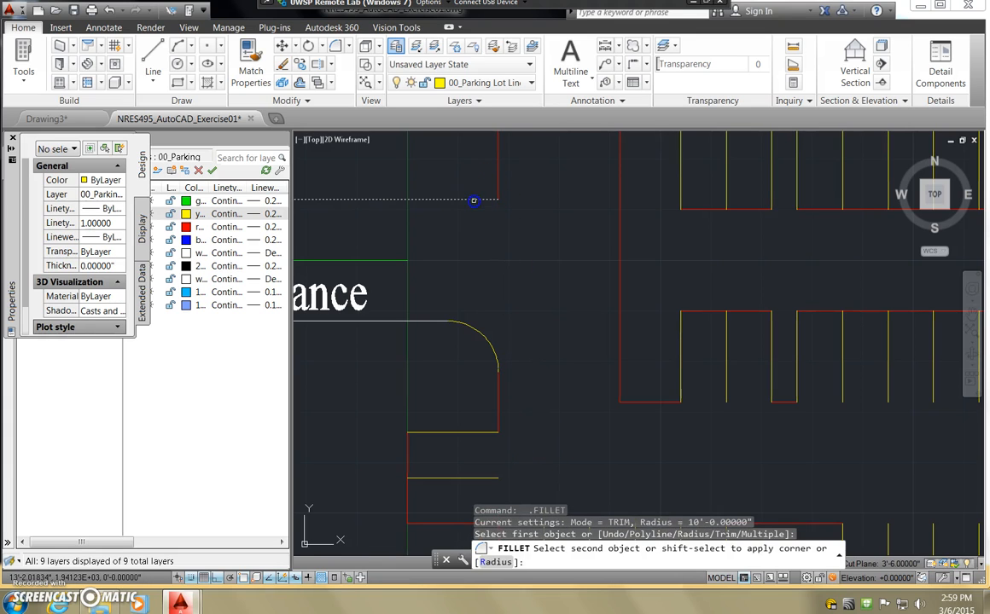
click(498, 187)
scroll(508, 228, down, 2)
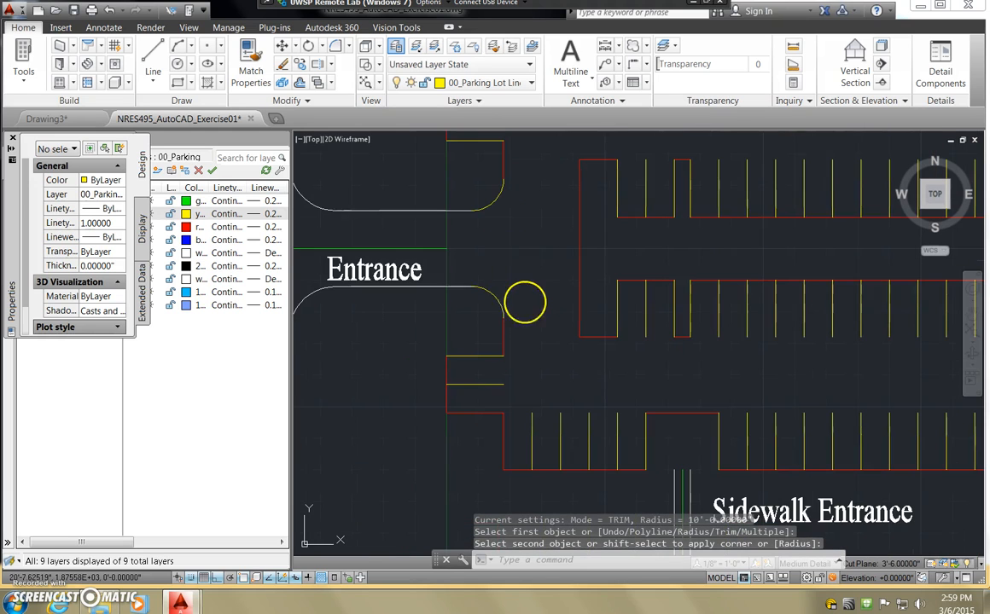
Round the southwest and northwest corners of the large central island with 10' radius fillets.
scroll(527, 307, down, 2)
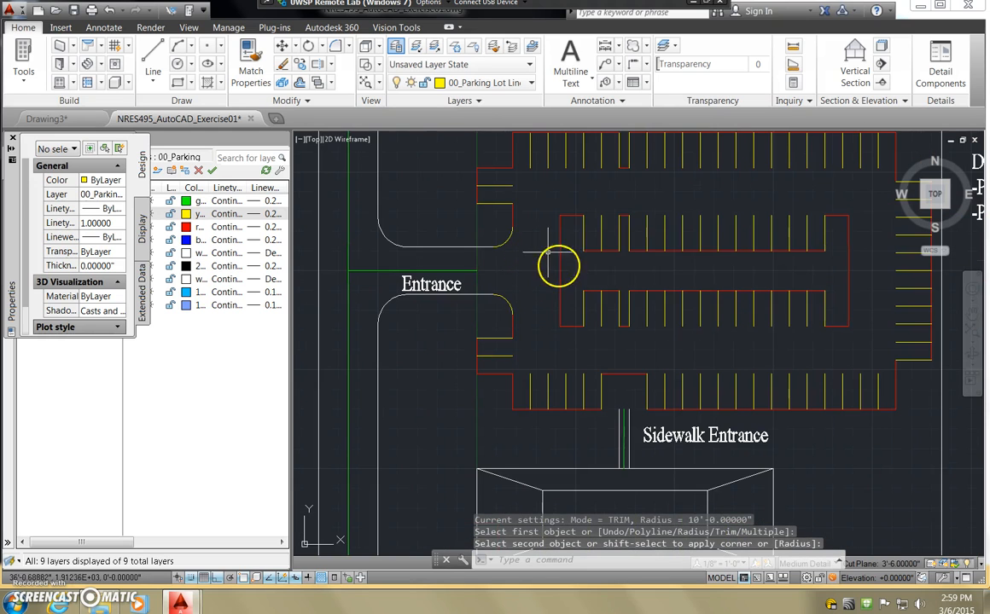
key(Return)
click(559, 315)
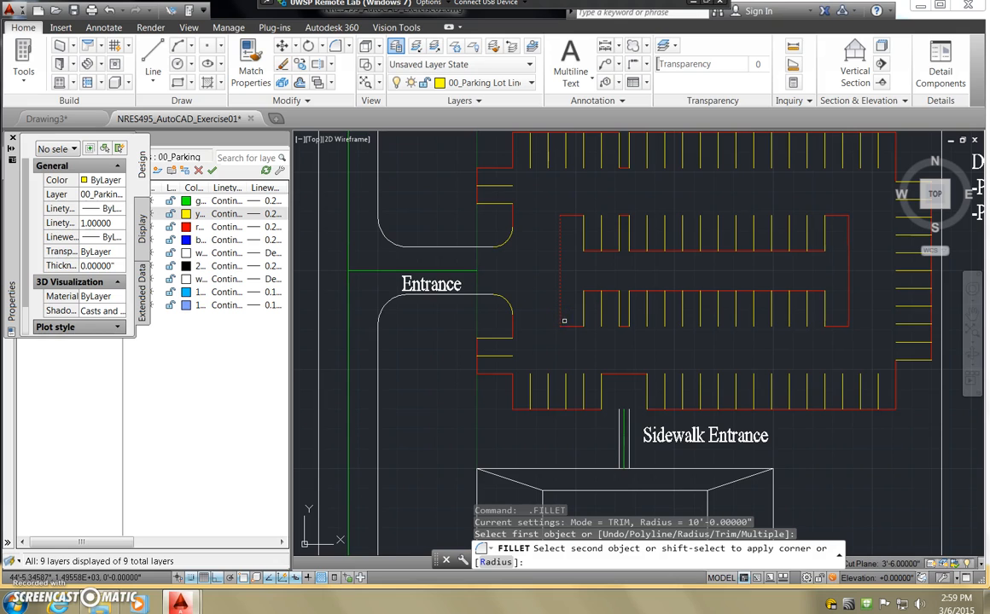
click(567, 325)
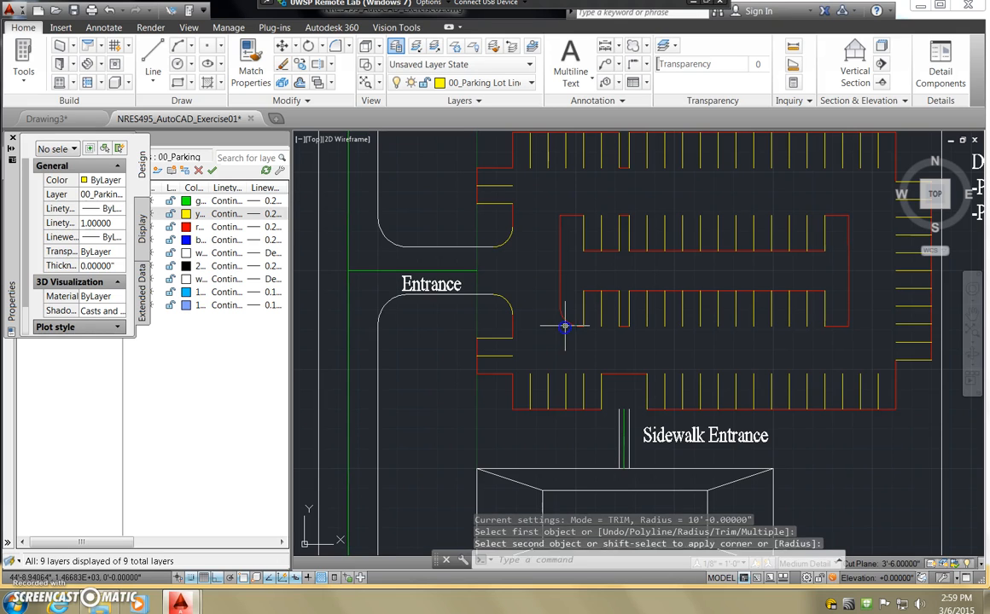
key(Return)
click(559, 228)
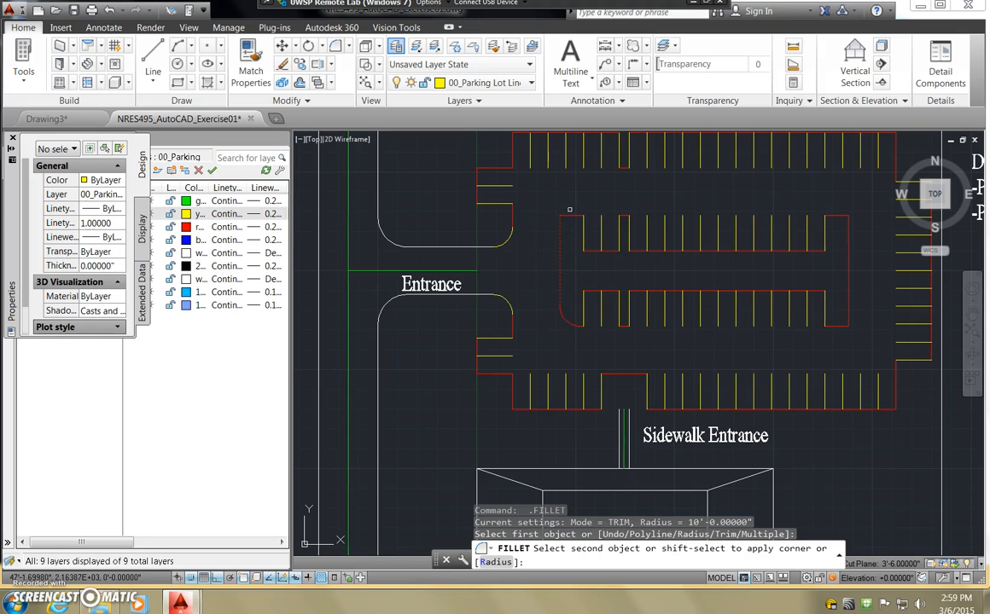
click(566, 216)
key(Return)
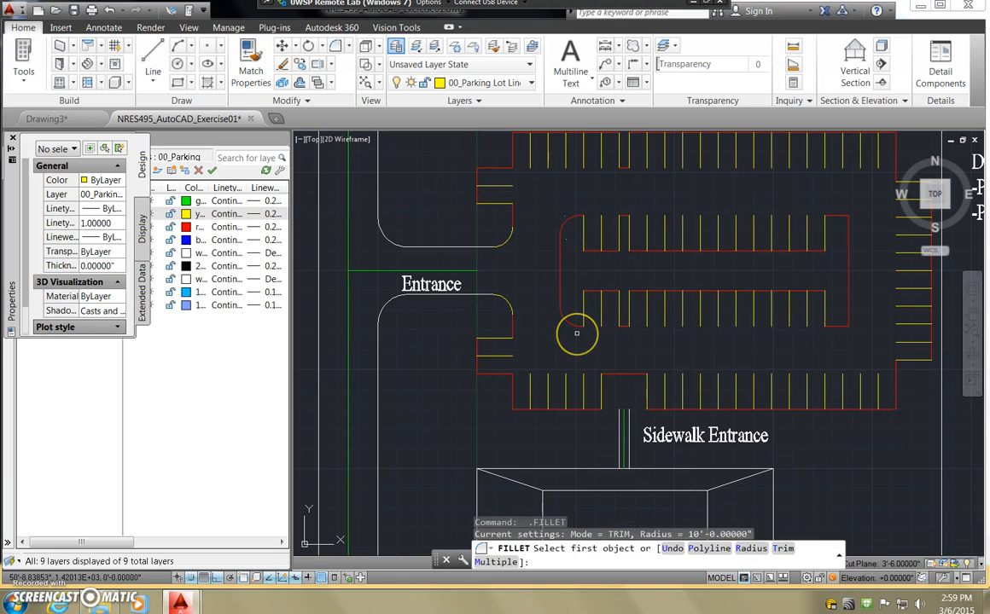
key(Escape)
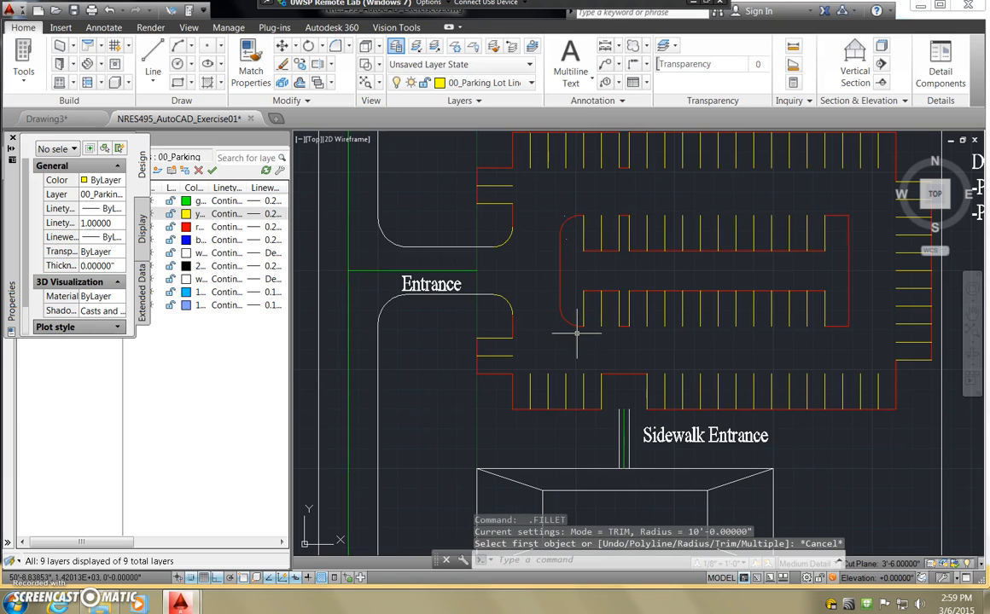
Set the fillet radius to 2'6".
text(fillet)
key(Return)
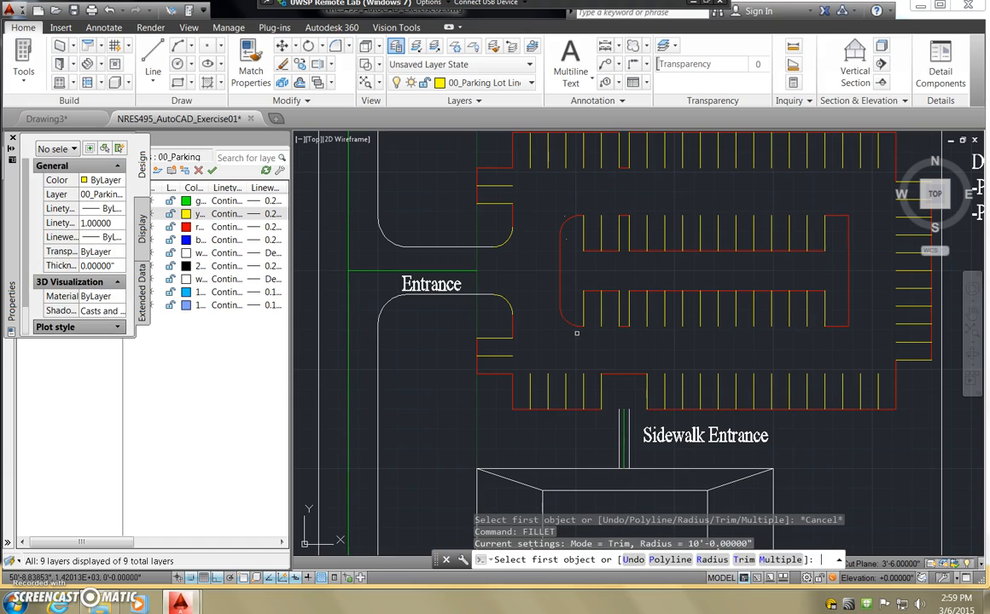
text(2'6)
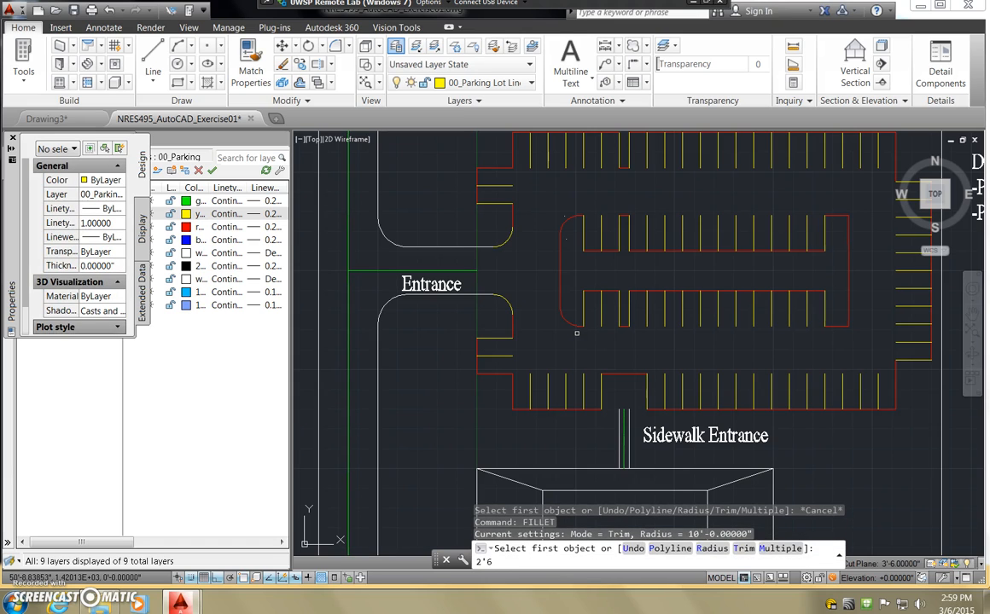
key(BackSpace)
key(BackSpace)
key(BackSpace)
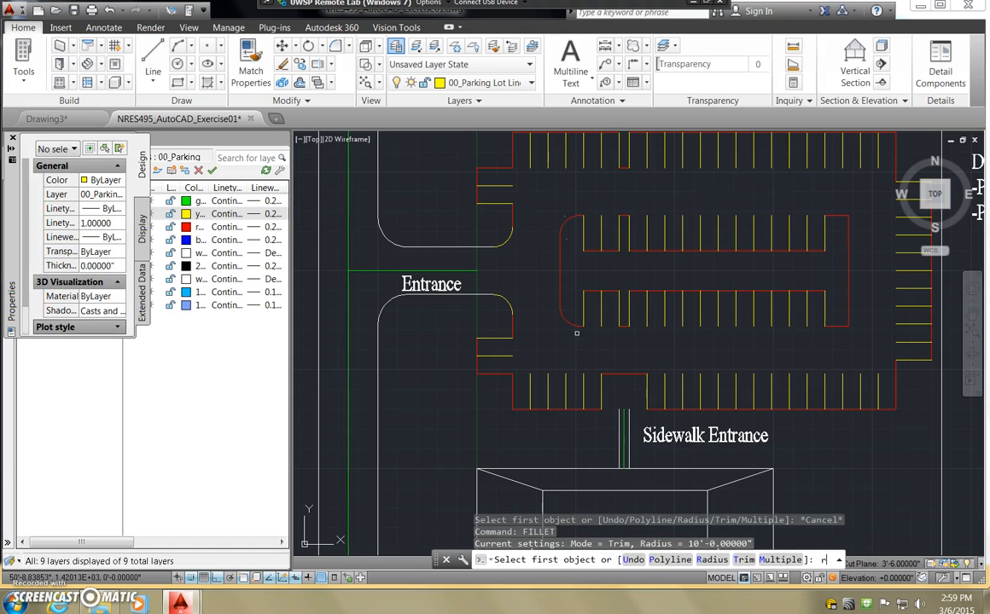
key(Return)
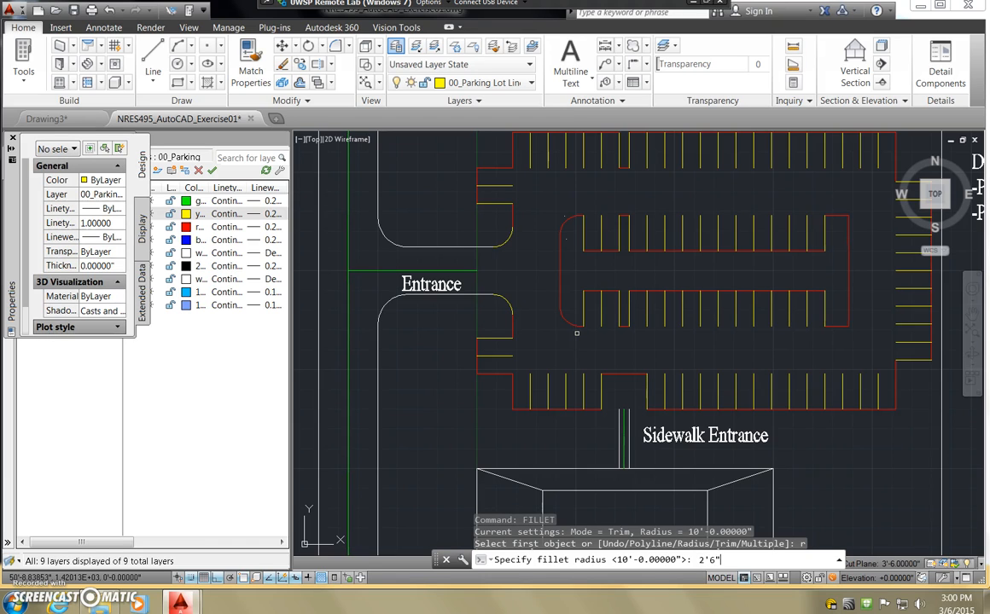
text(2'6")
key(Return)
Try to fillet the short red line atop the central island's northwest curve with the adjoining yellow stall line.
scroll(577, 242, up, 3)
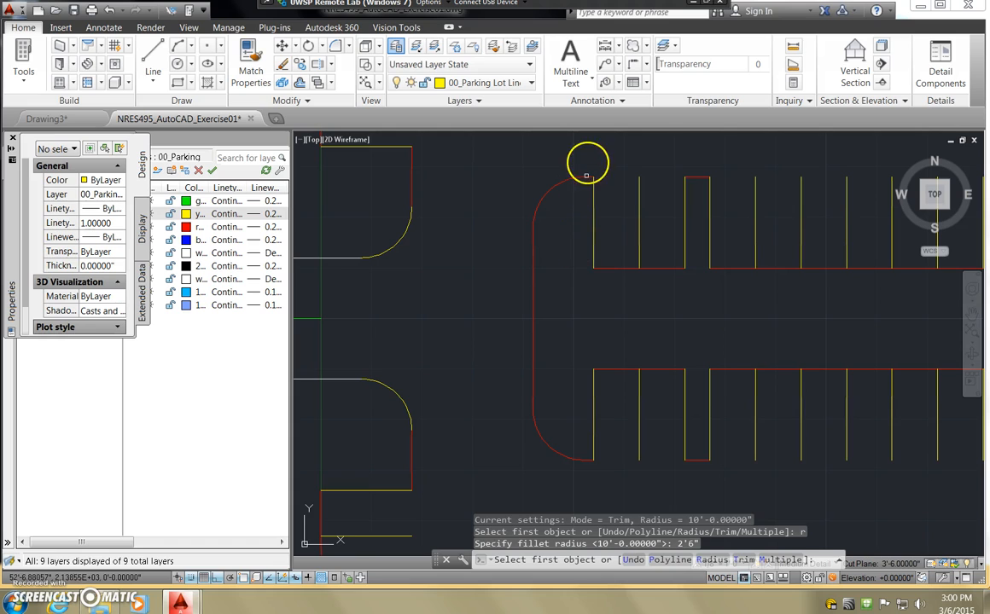
click(593, 177)
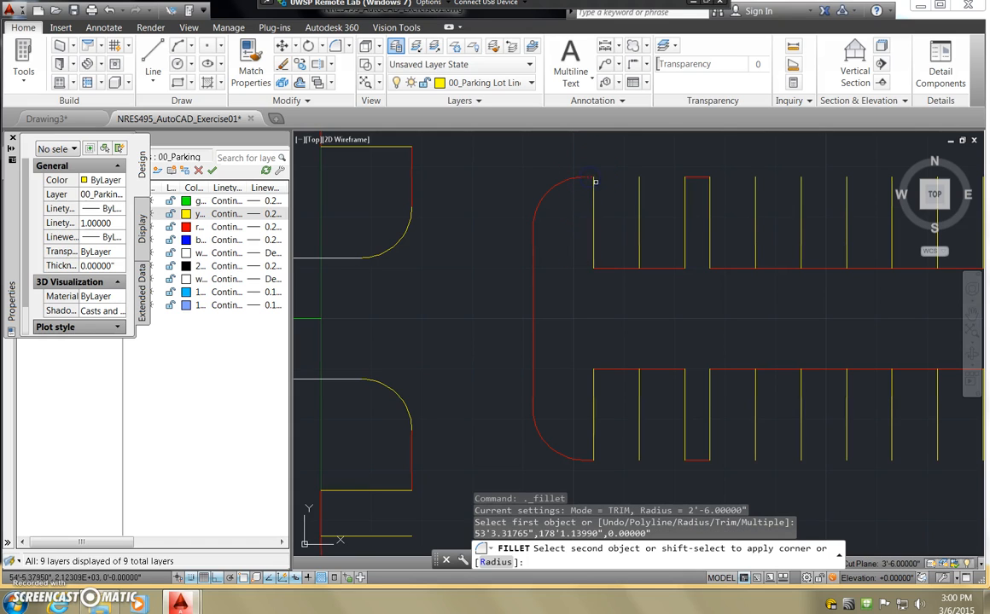
click(590, 186)
scroll(592, 195, up, 3)
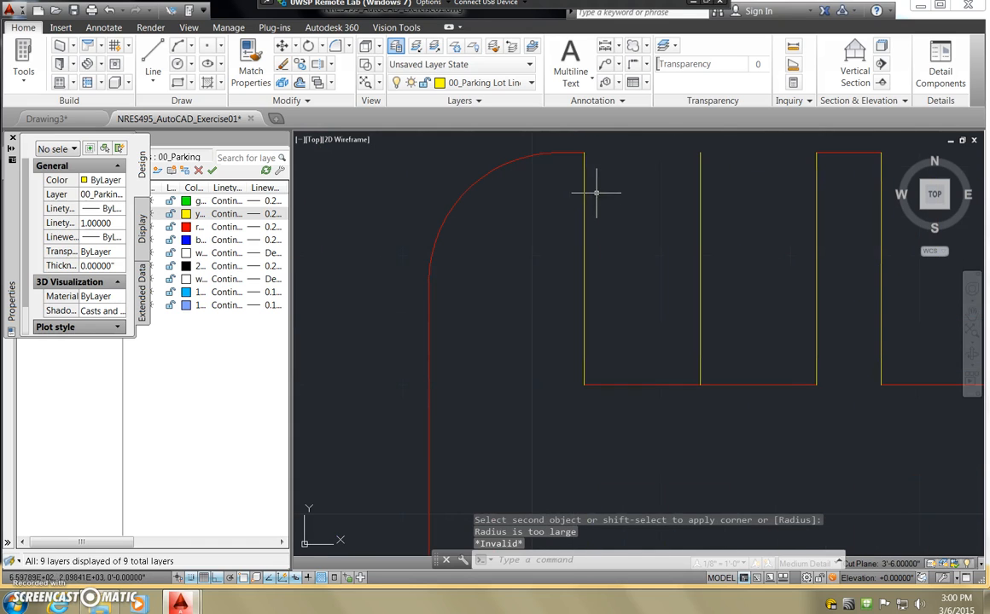
key(Return)
click(579, 152)
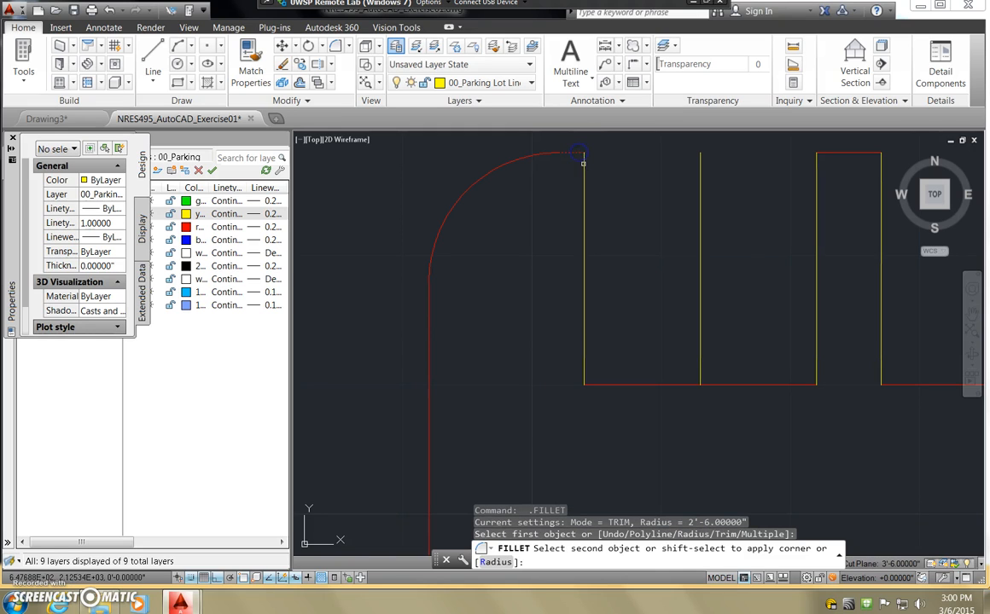
click(581, 159)
Fillet the westernmost yellow line of the central island's upper row to the northwest arc with a 2'6" radius.
key(Return)
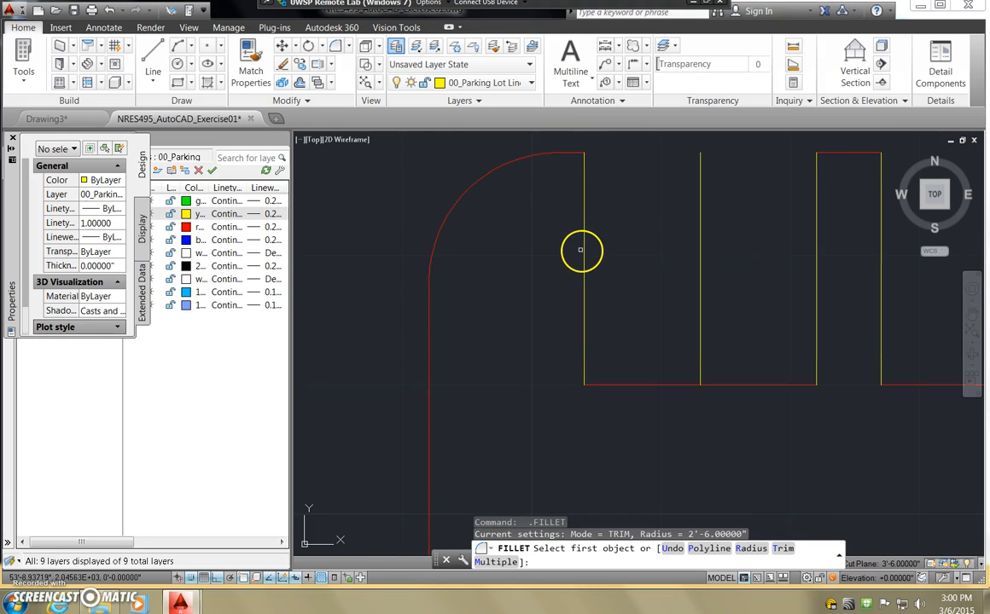
click(583, 250)
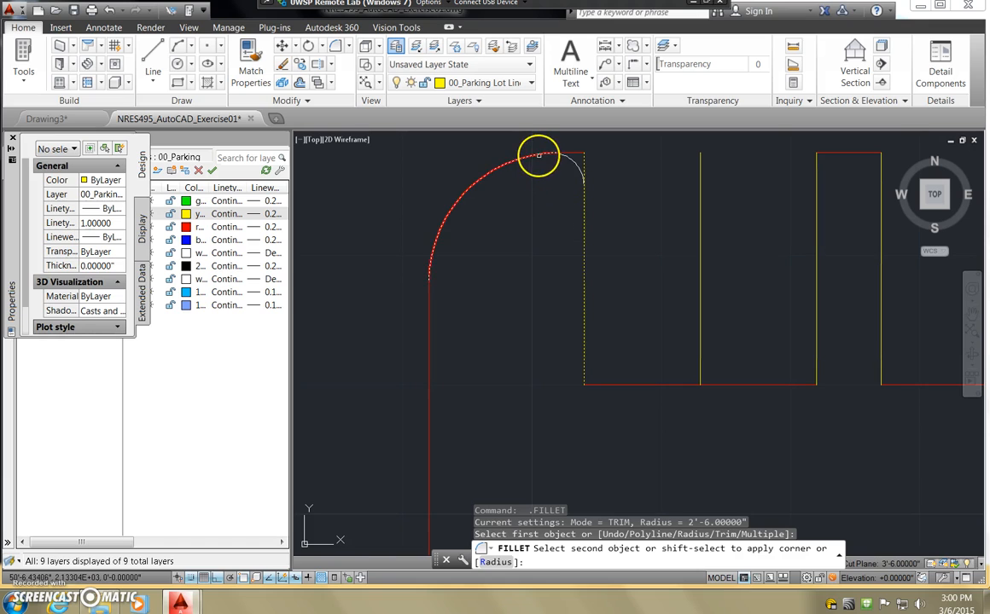
click(539, 154)
key(Return)
key(Escape)
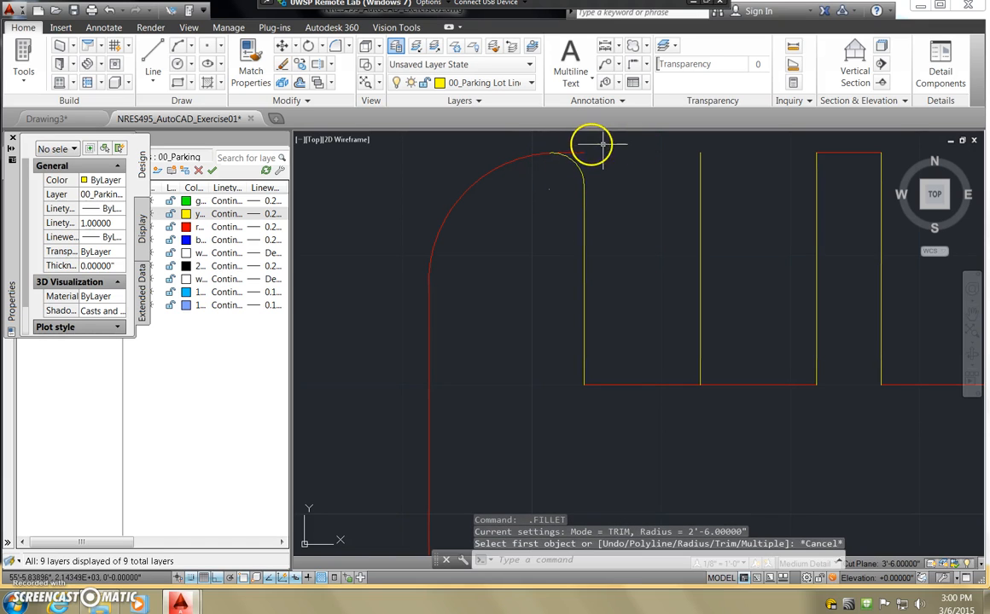
Erase the leftover short red line beside the new fillet at the central island's northwest end.
text(e)
key(Return)
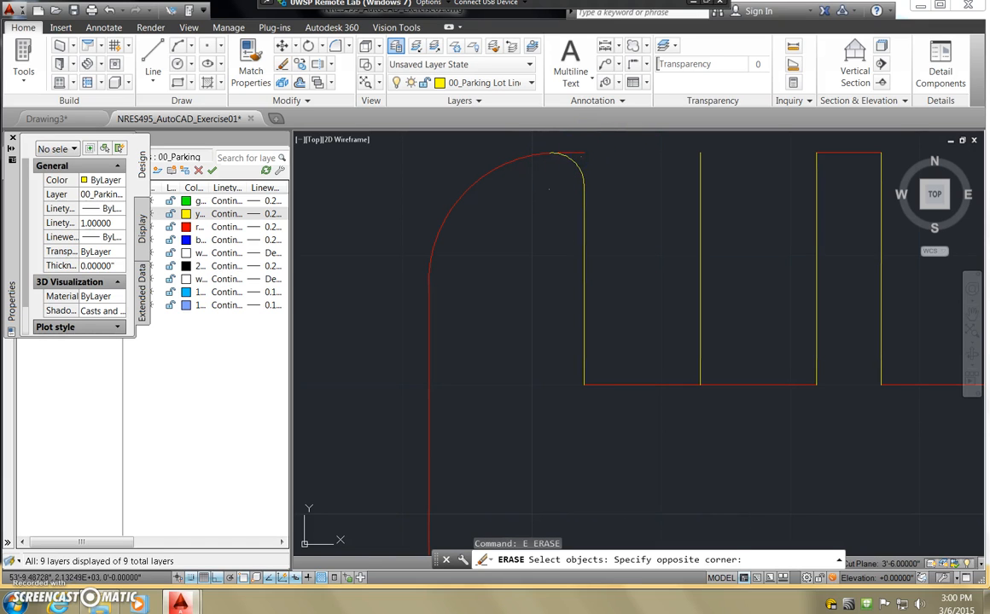
click(578, 152)
scroll(543, 150, up, 3)
scroll(546, 162, up, 4)
scroll(563, 207, down, 8)
scroll(615, 345, down, 2)
scroll(634, 327, down, 5)
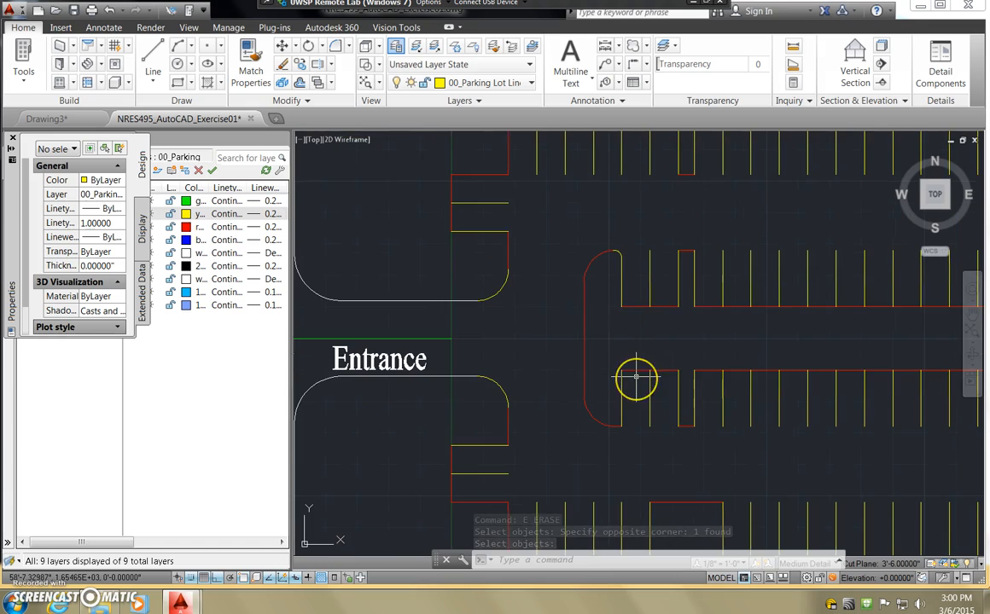
Fillet the central island's southwest arc to the westernmost yellow line of its lower row with a 2'6" radius.
text(fill)
key(Return)
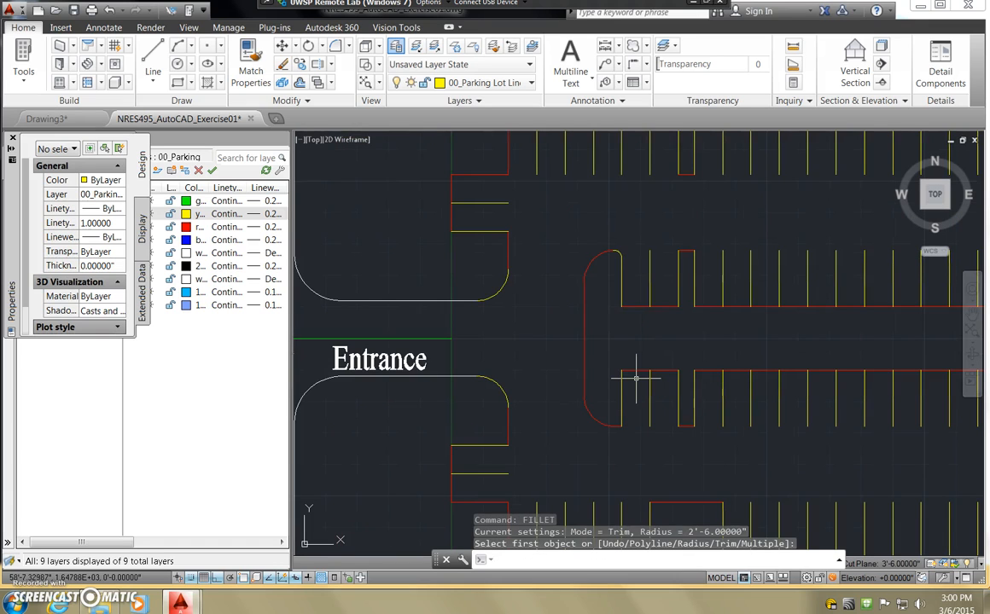
key(Return)
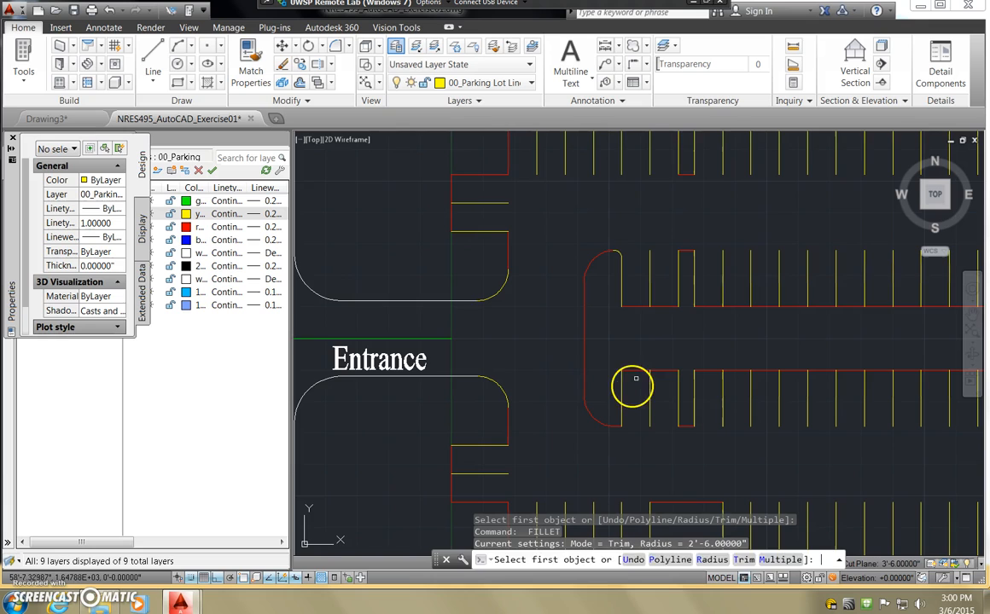
click(605, 424)
click(621, 415)
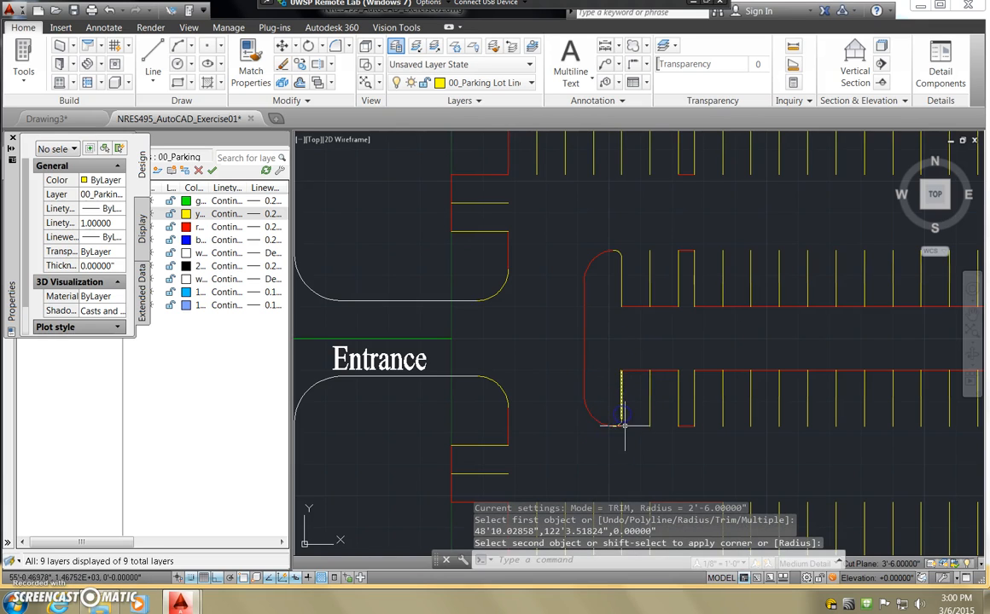
Erase the leftover short red line beside the new fillet at the central island's southwest end.
scroll(624, 431, up, 2)
text(e)
key(Return)
click(617, 425)
key(Return)
click(693, 443)
Fillet the west bottom corner of the narrow divider in the central island's lower row with a 2'6" radius.
text(fi)
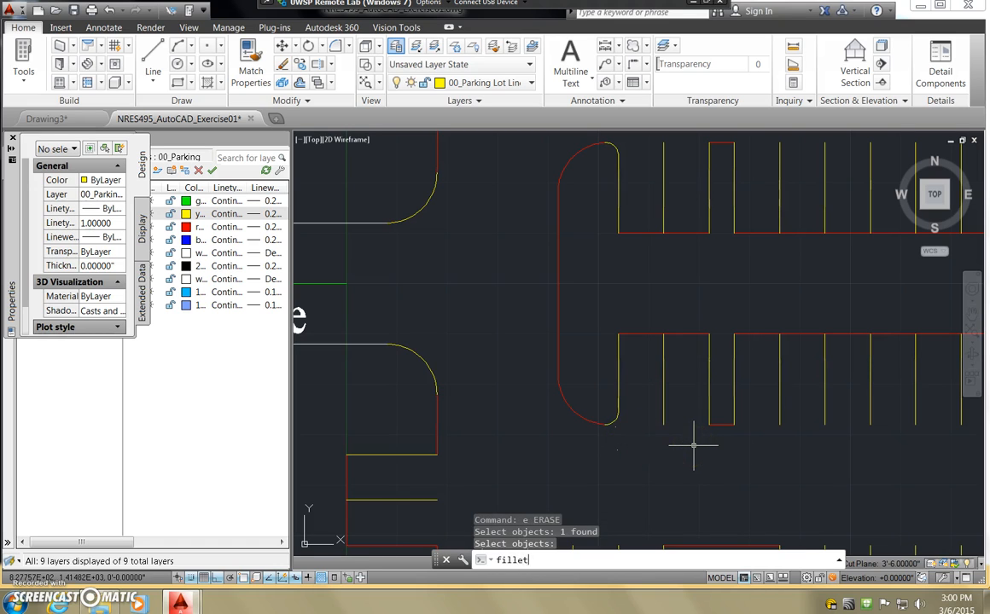
text(llet)
key(Return)
scroll(708, 435, up, 2)
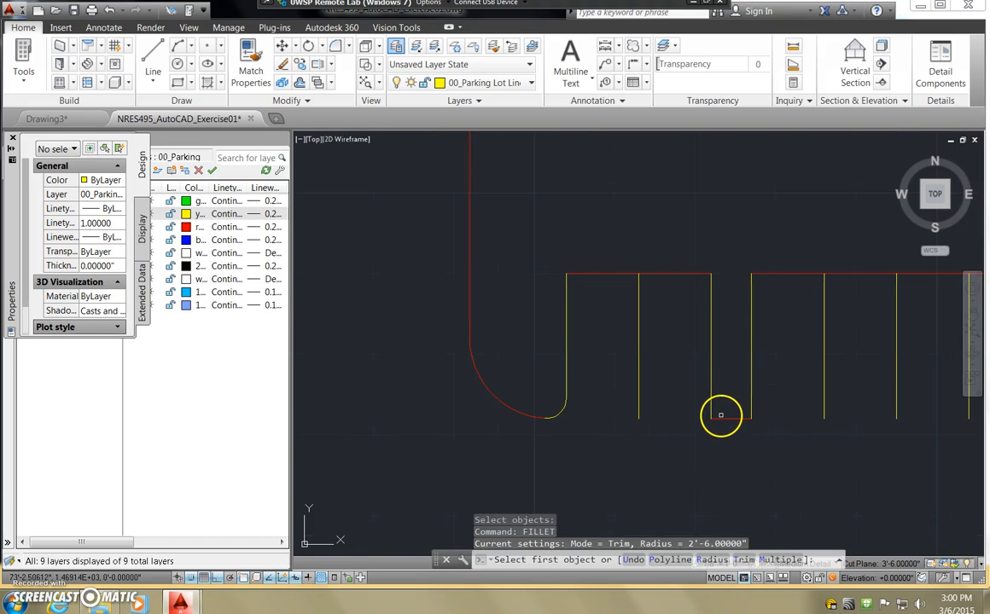
click(721, 418)
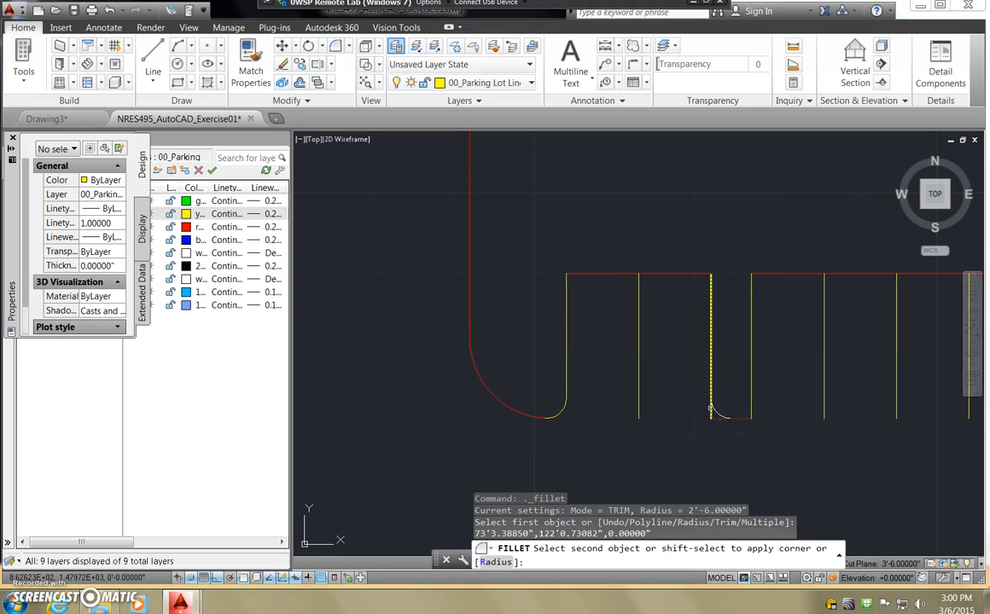
click(708, 408)
click(710, 410)
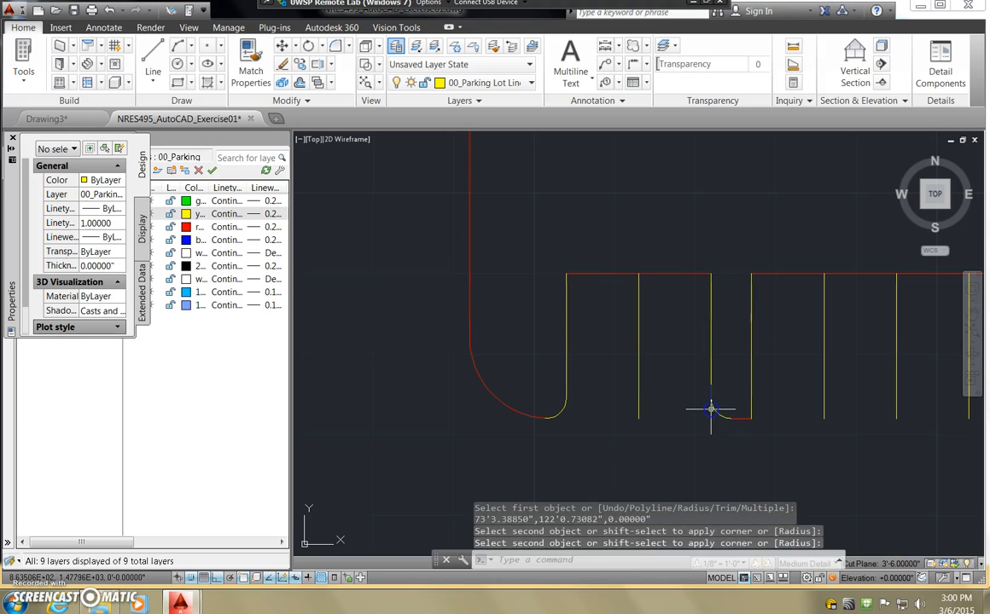
Fillet the east bottom corner of the same lower-row divider with a 2'6" radius to complete its rounded end.
key(Return)
click(741, 418)
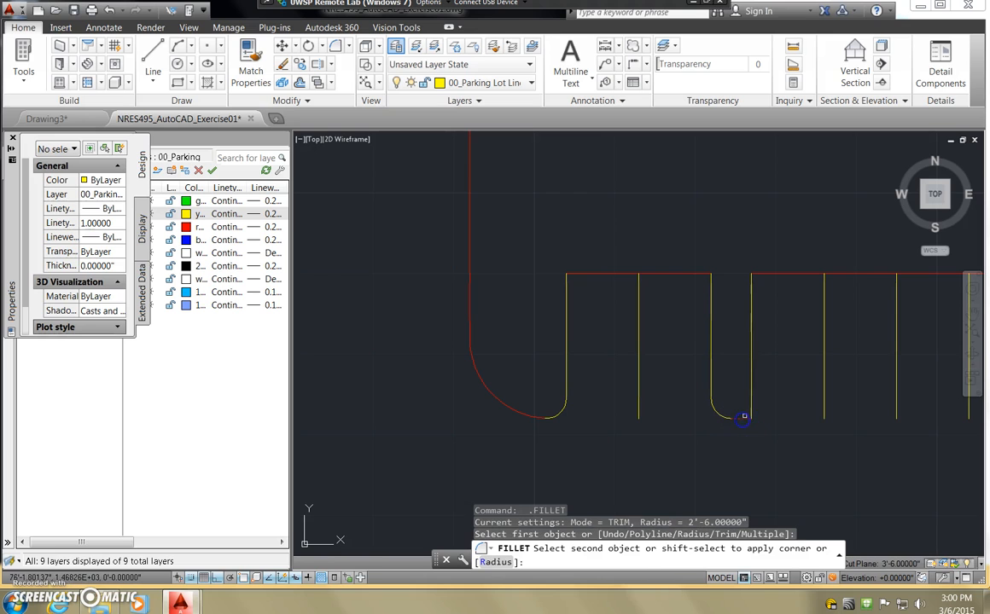
click(751, 408)
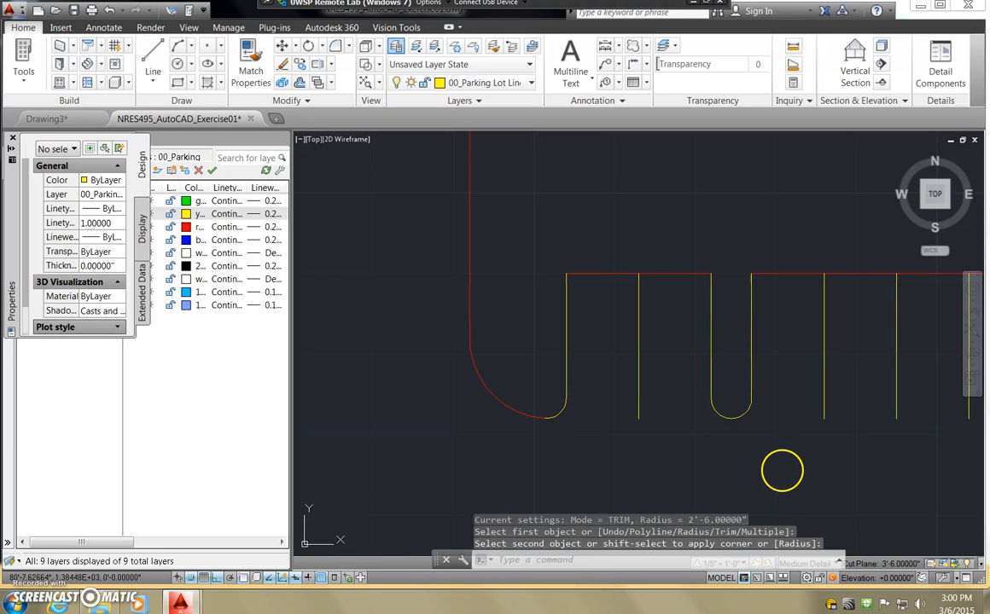
key(Escape)
Move the lower-row divider's outline and the central island's southwest corner outline to the 00_ParkingLotDesign layer.
scroll(783, 467, down, 4)
mouse_move(782, 468)
middle_down()
mouse_move(654, 360)
mouse_move(615, 345)
middle_up()
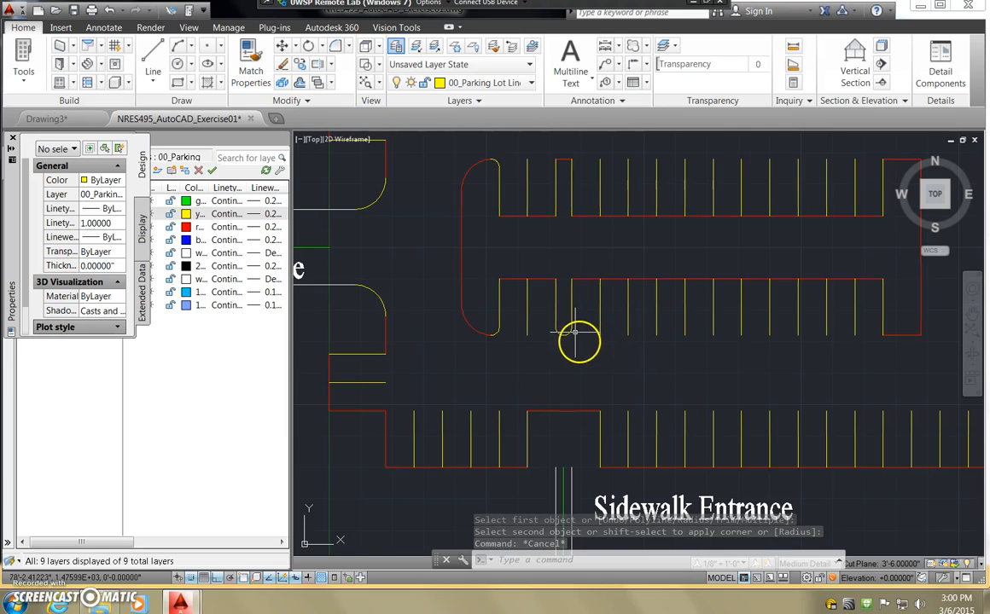
click(579, 346)
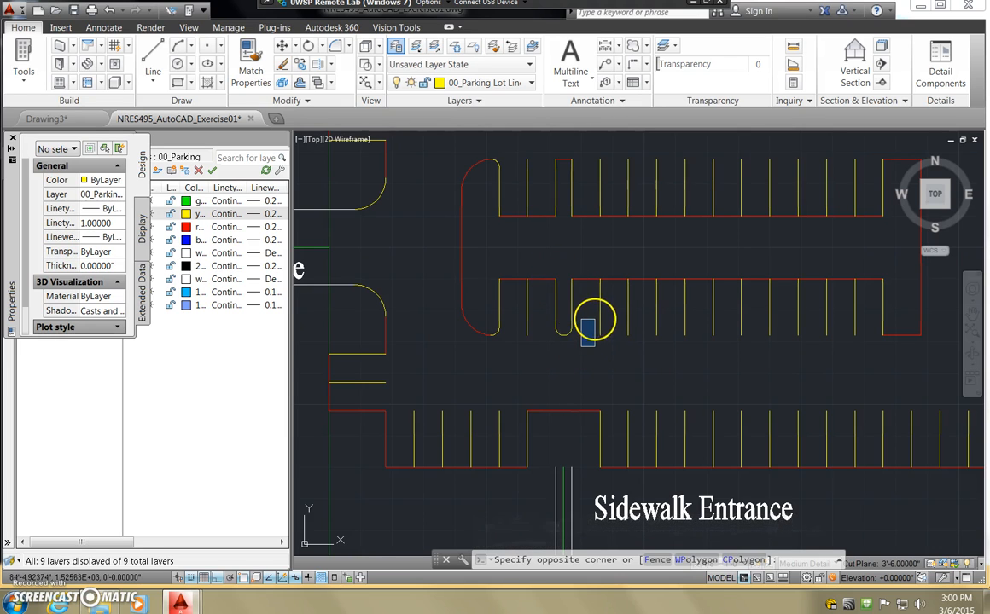
click(553, 270)
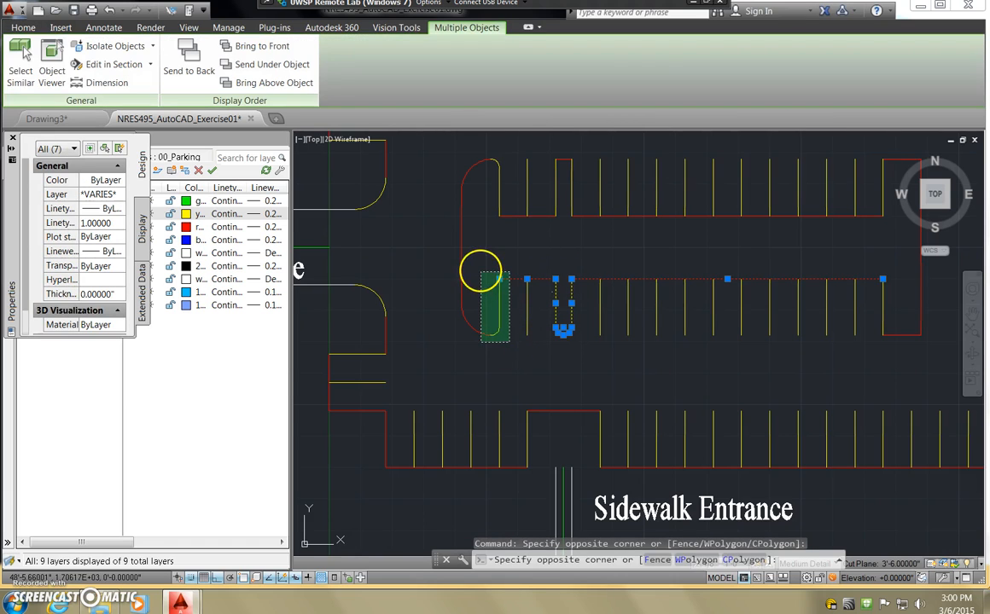
click(479, 268)
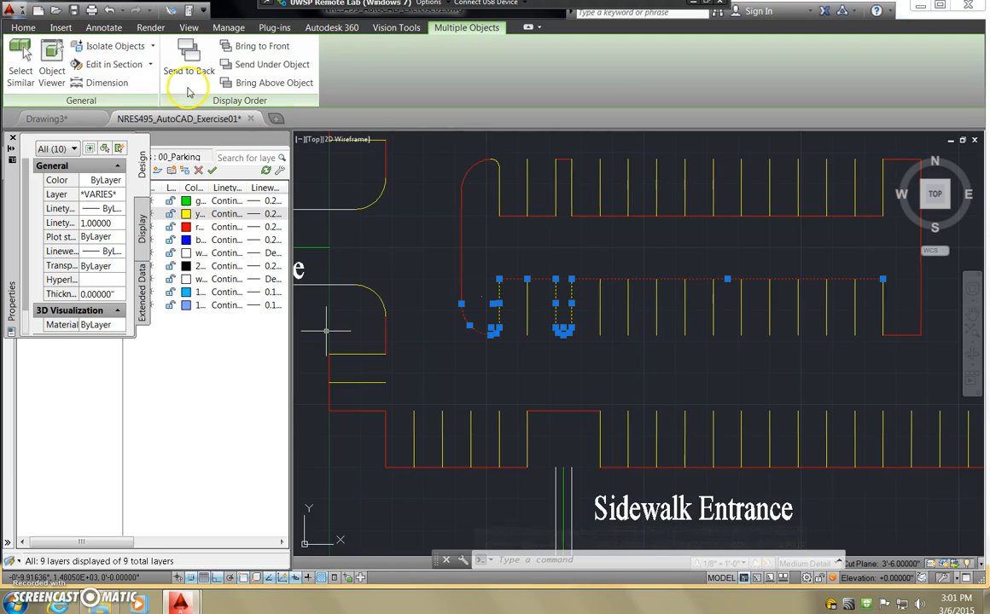
click(26, 28)
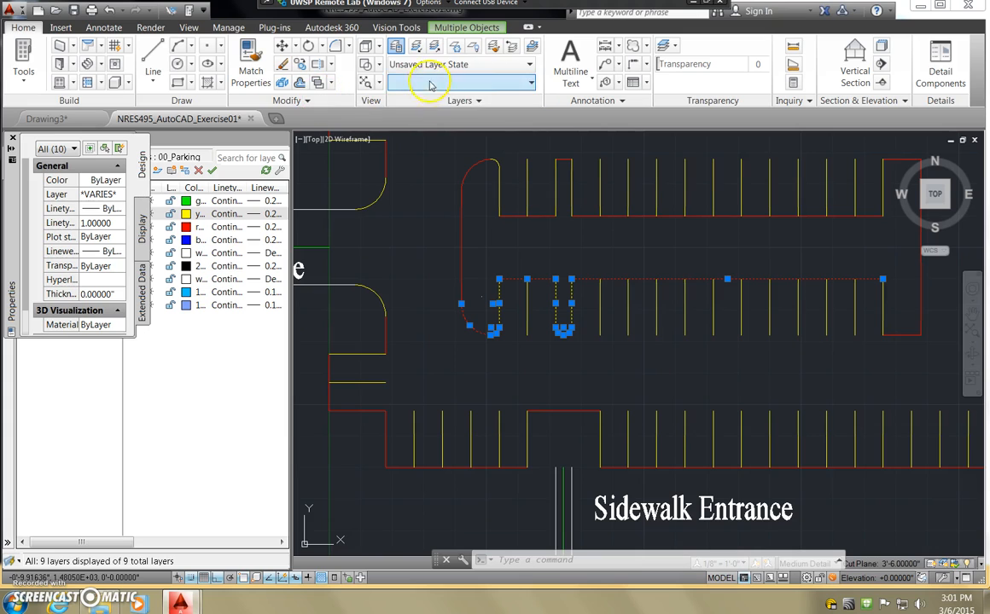
click(532, 85)
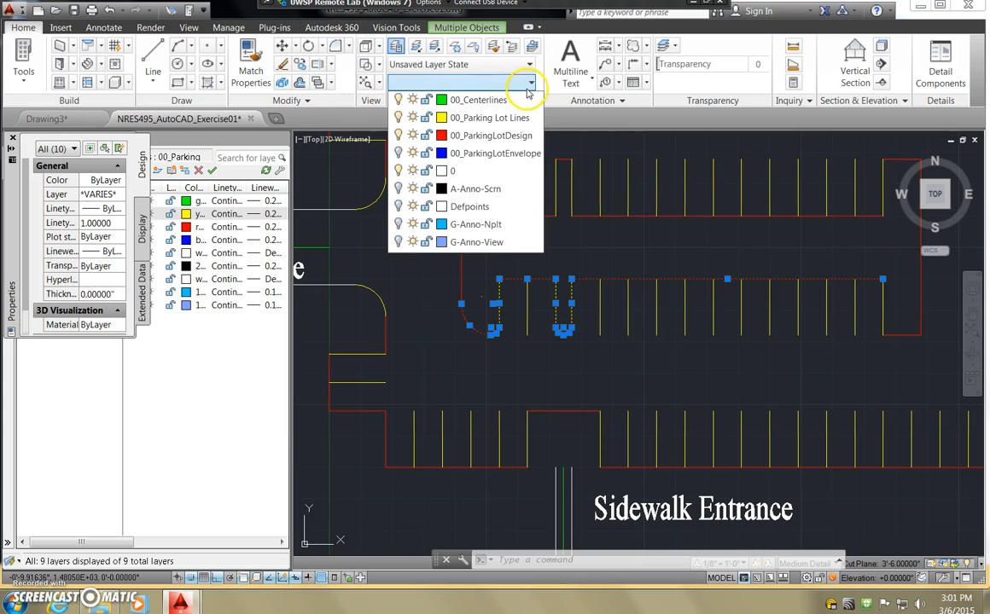
click(491, 136)
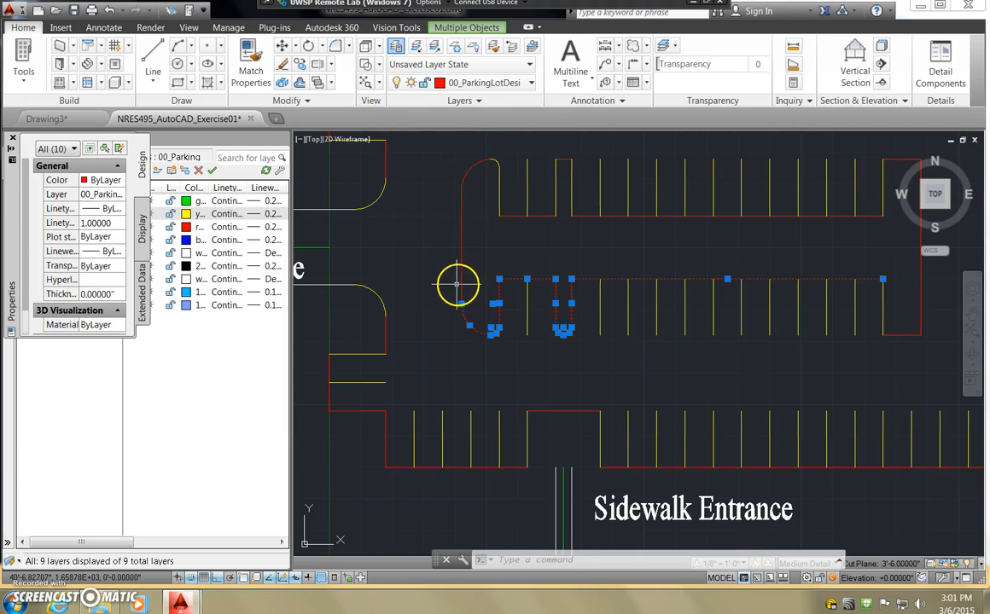
key(Escape)
key(Escape)
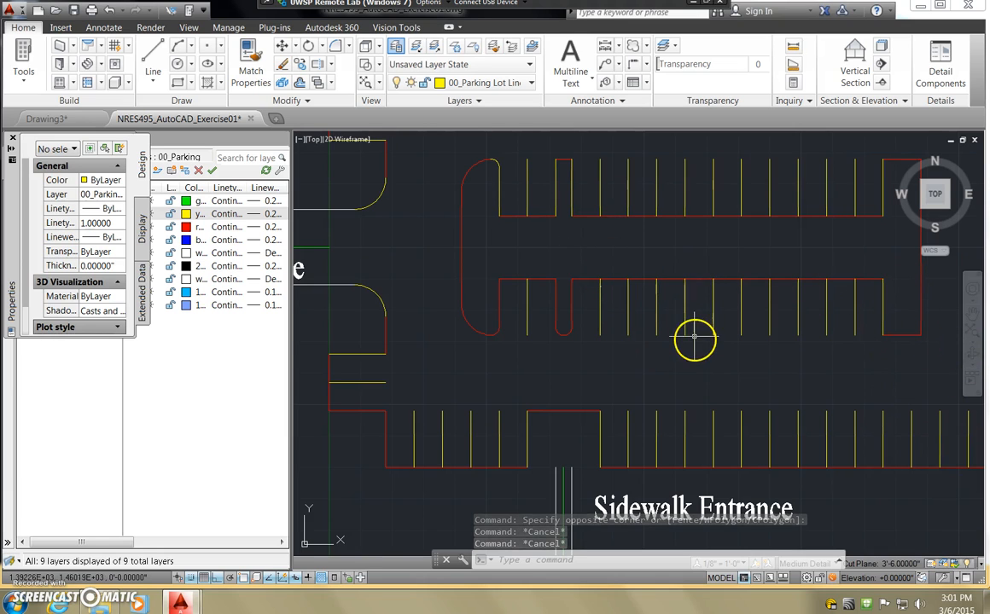
Move the central island's northwest corner fillet and adjoining yellow line to the 00_ParkingLotDesign layer.
scroll(695, 342, down, 2)
click(580, 266)
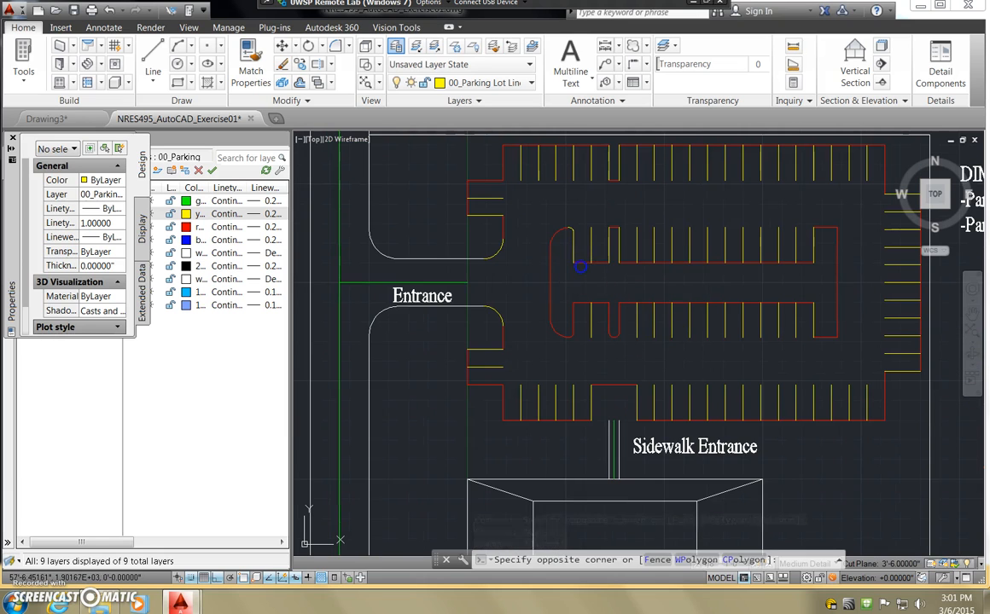
click(565, 225)
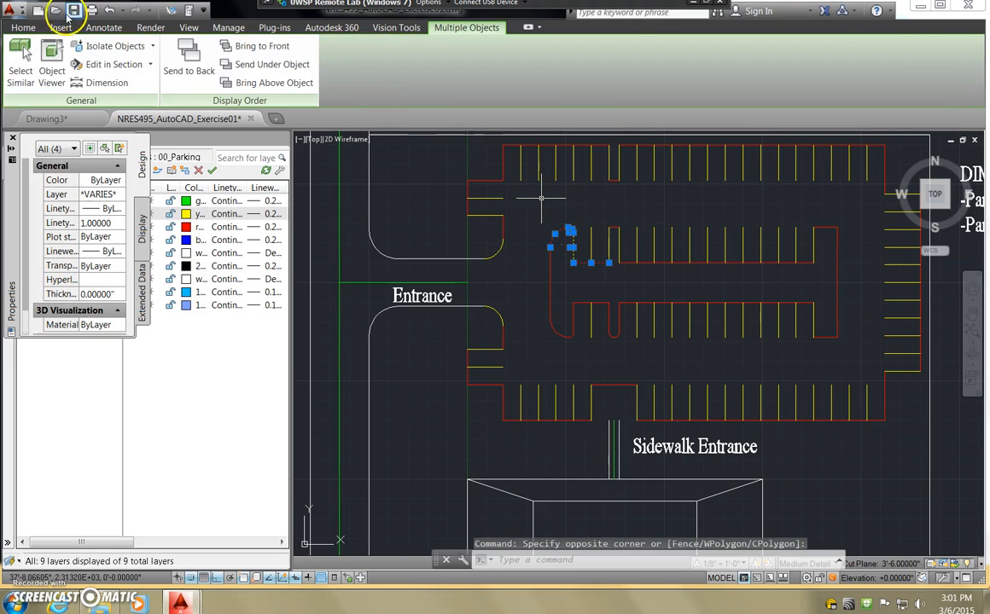
click(25, 27)
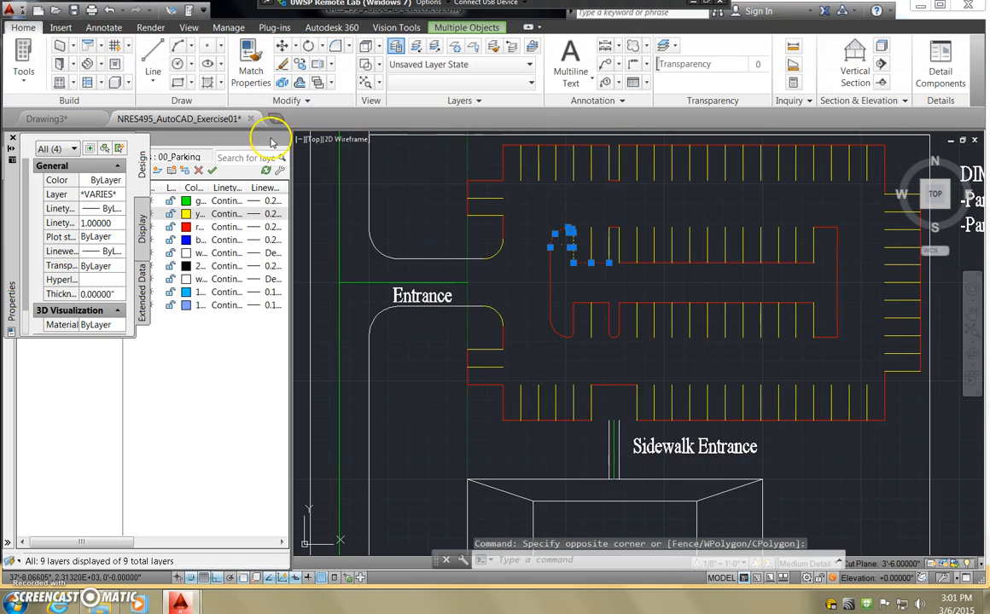
click(530, 83)
click(490, 135)
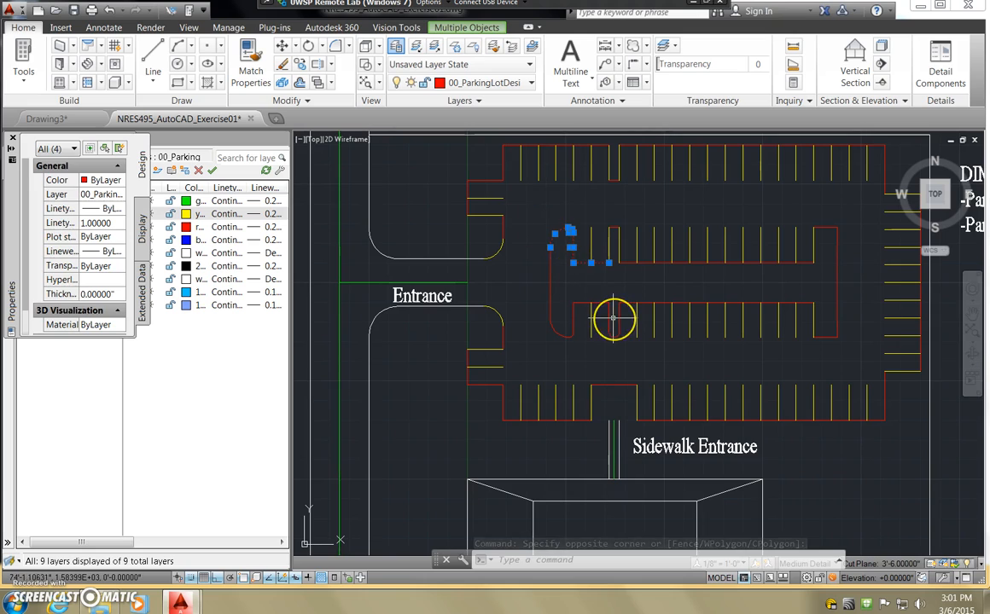
key(Escape)
key(Escape)
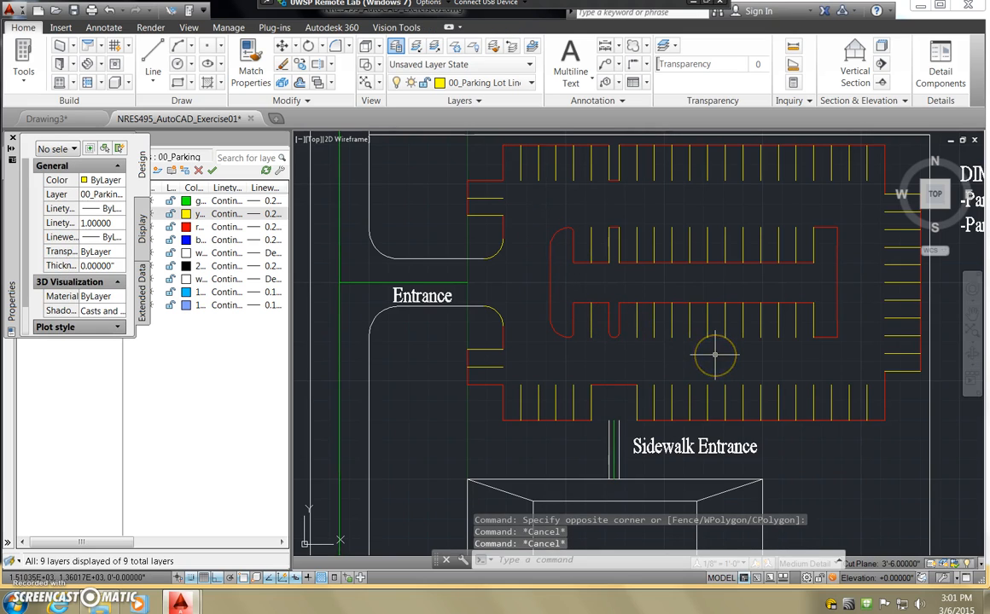